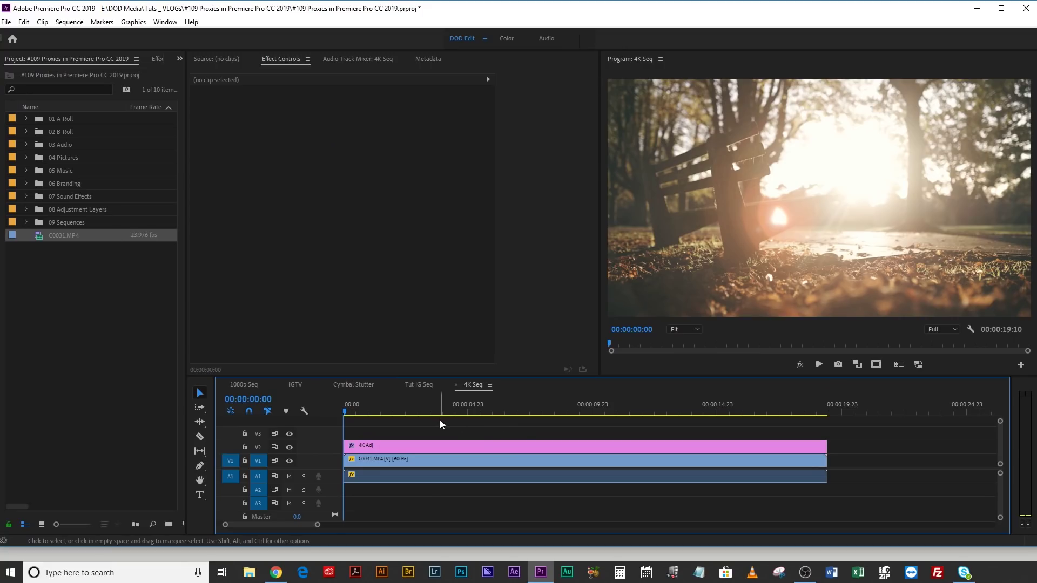
Review the 4K Adj layer's effects, then play 4K Seq at full resolution.
click(406, 446)
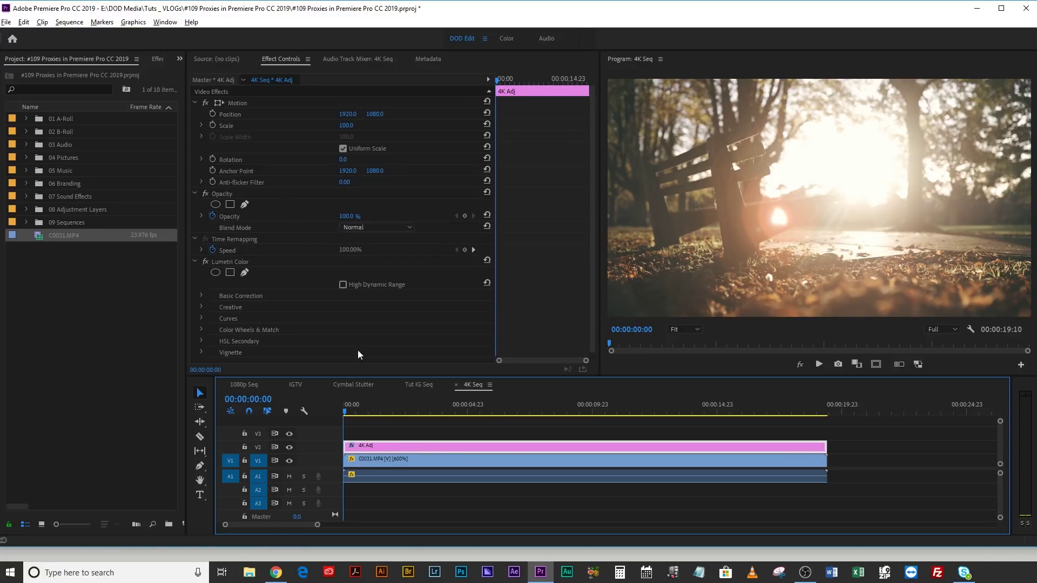
click(478, 425)
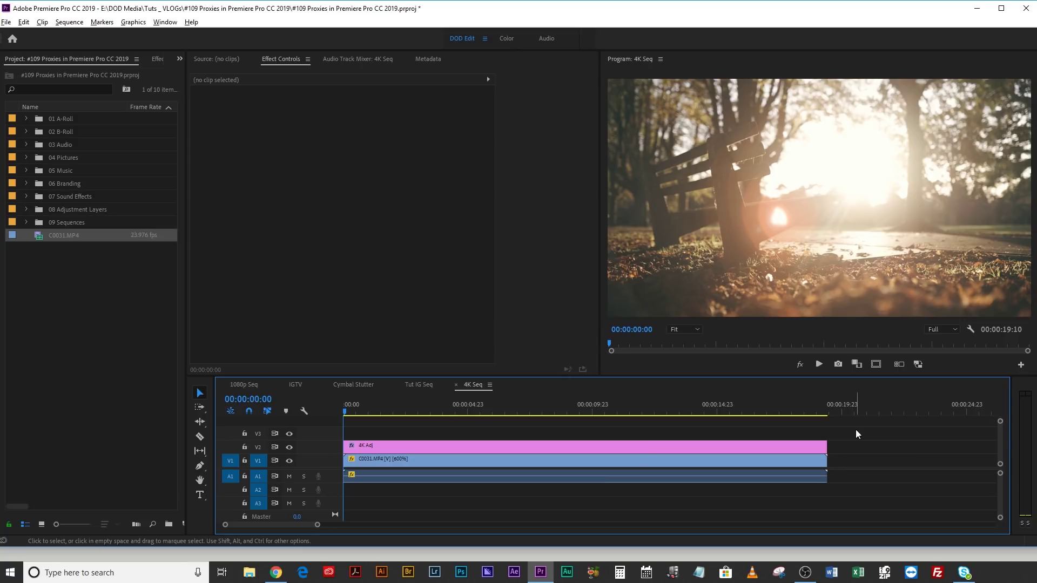
key(space)
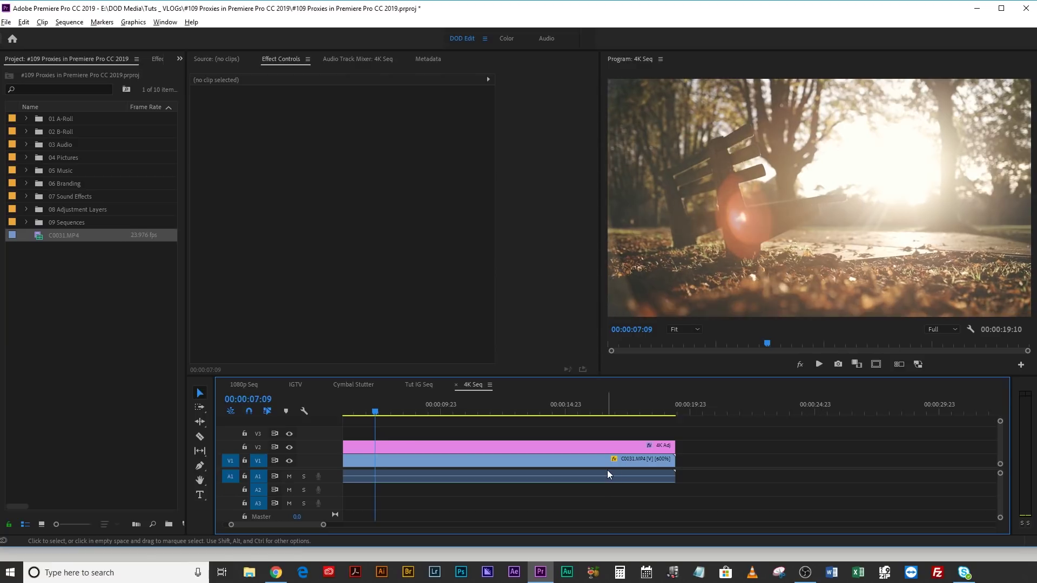
Replay 4K Seq from the start with Program monitor resolution at 1/8.
key(Home)
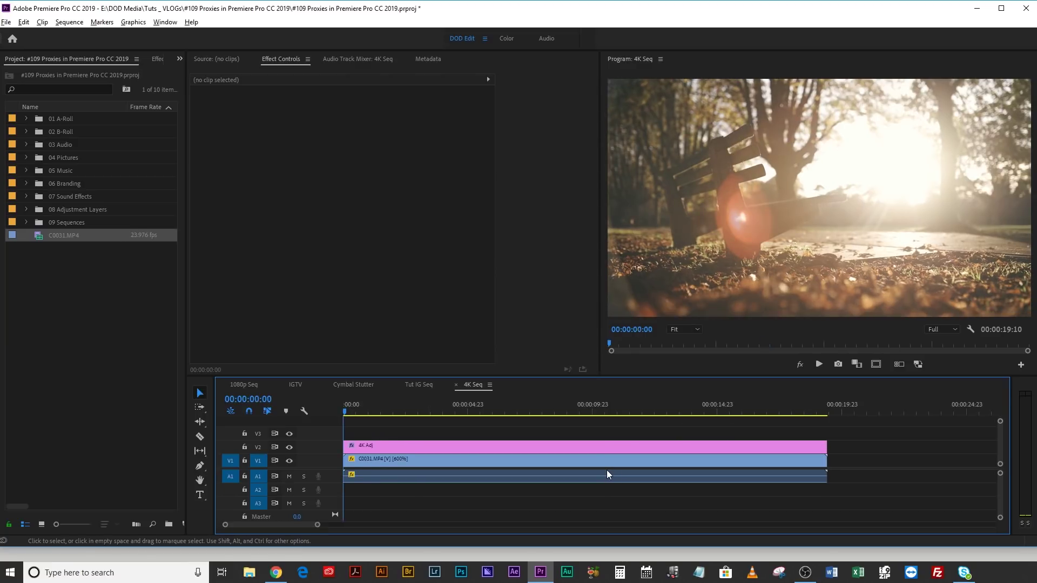
click(953, 326)
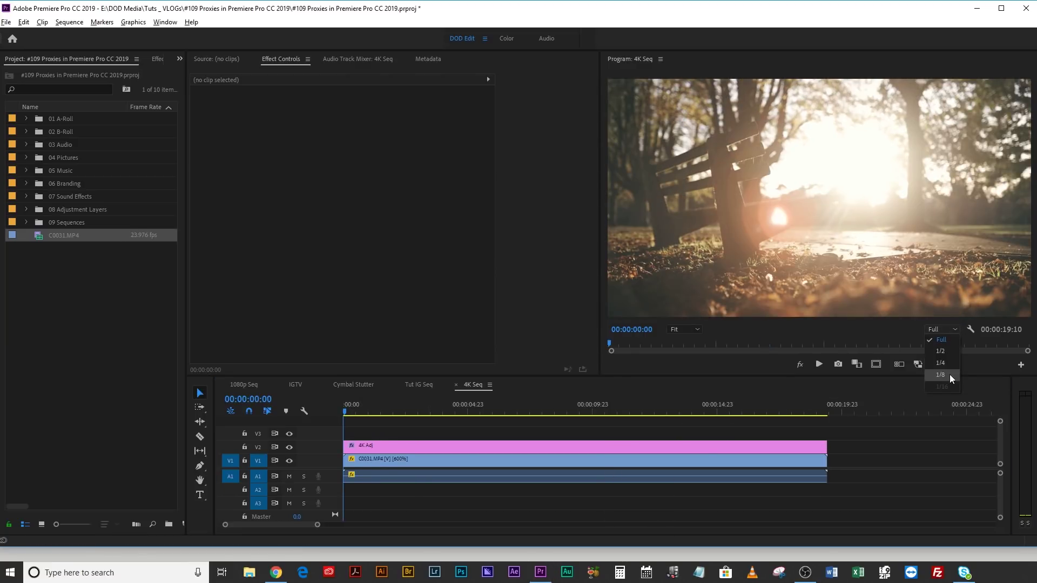
click(949, 374)
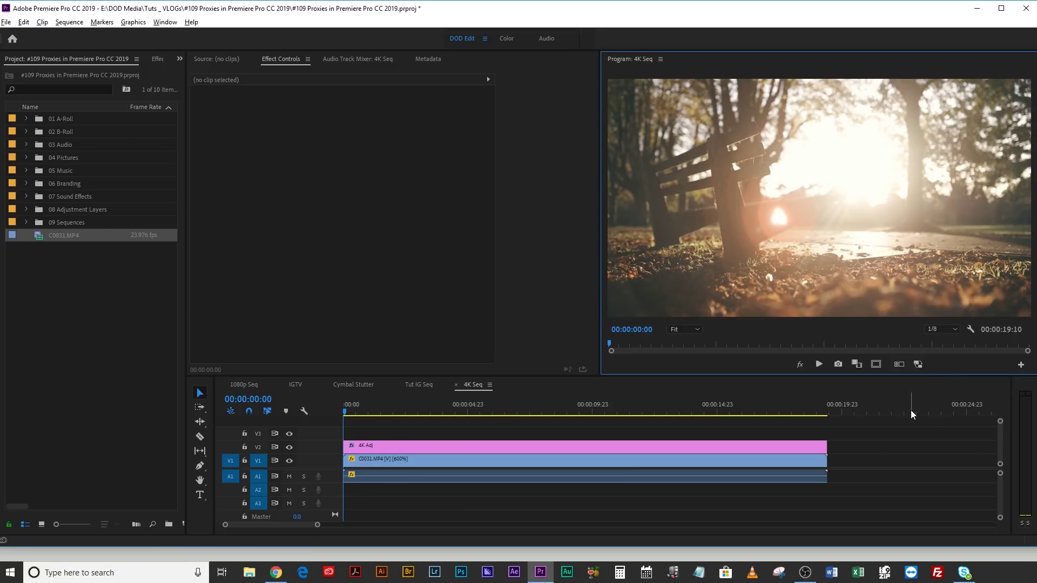
key(space)
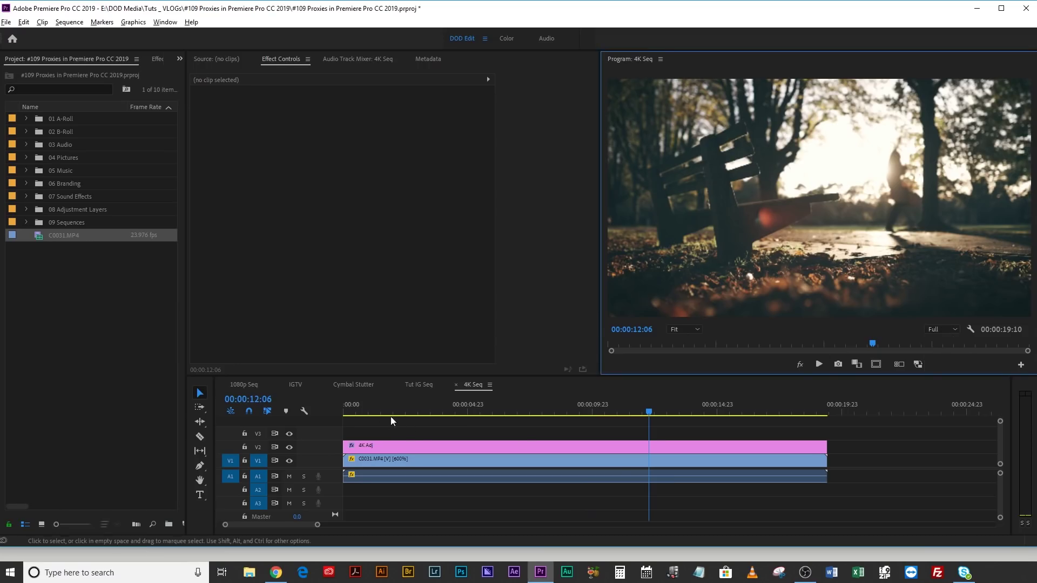
Stop playback, return to the start, and select the C0031.MP4 clip.
click(400, 397)
key(Home)
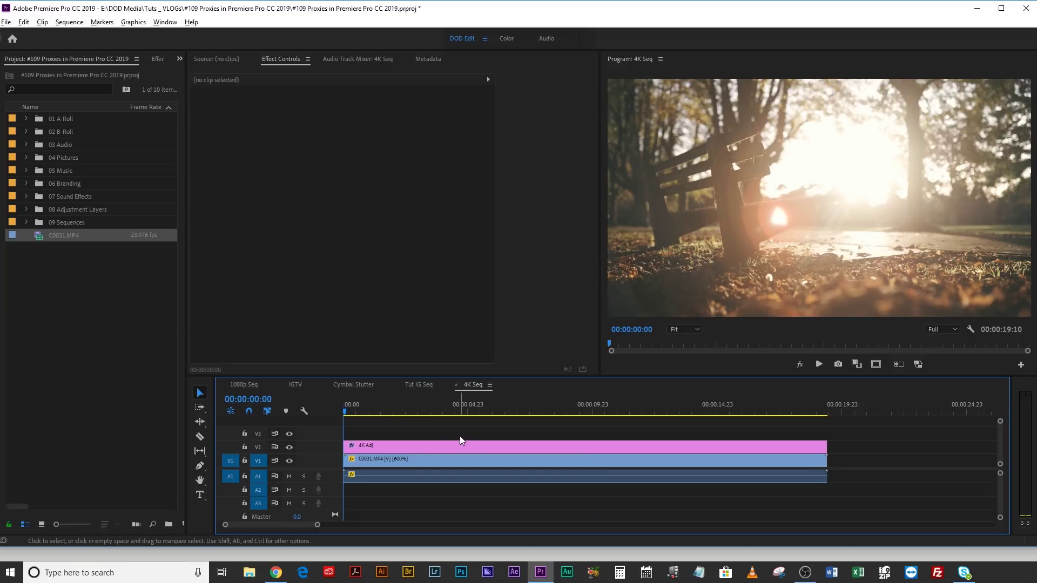
click(422, 460)
Set the export to QuickTime GoPro CineForm YUV 10-bit, quality 1, with frame size unmatched from source.
key(ctrl+m)
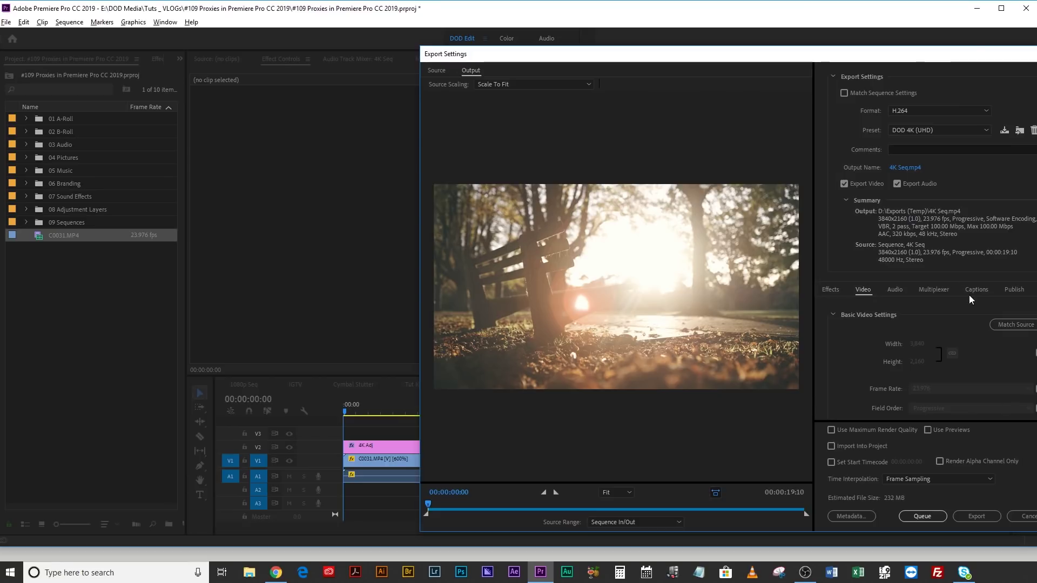
click(924, 109)
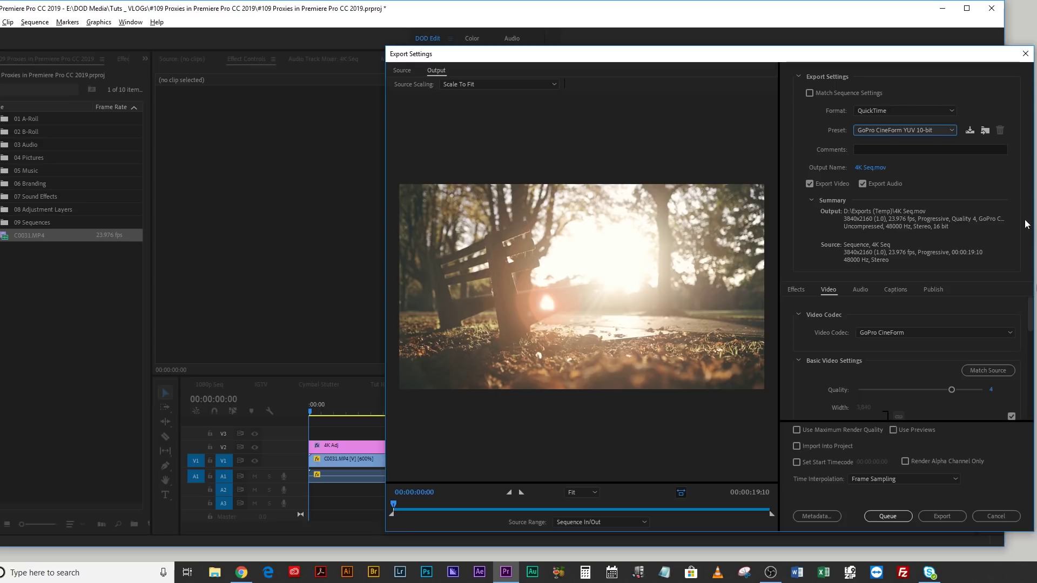
mouse_move(1030, 318)
mouse_down()
mouse_move(1030, 335)
mouse_move(1030, 323)
mouse_up()
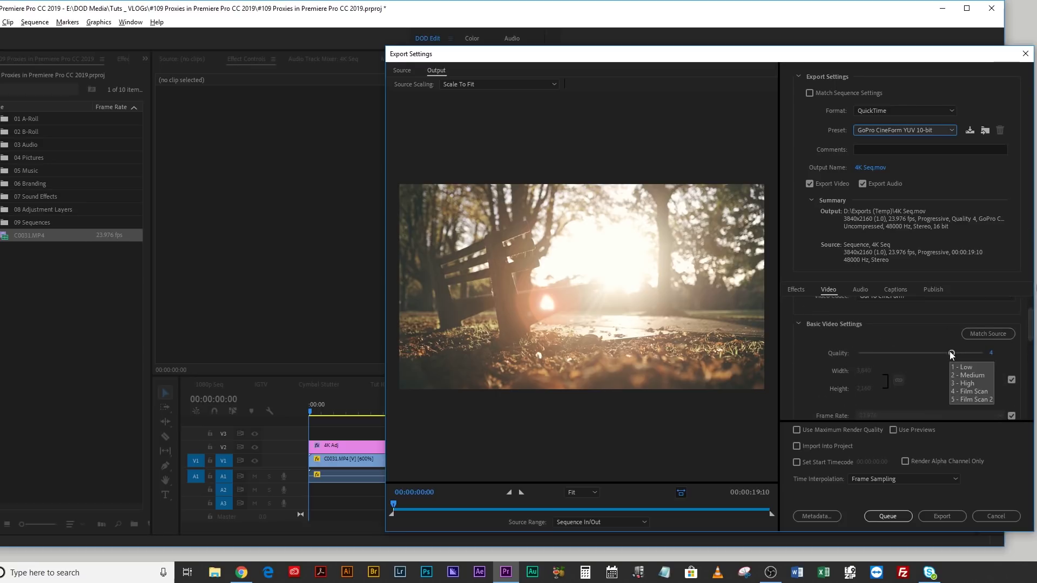
drag(949, 353, 829, 364)
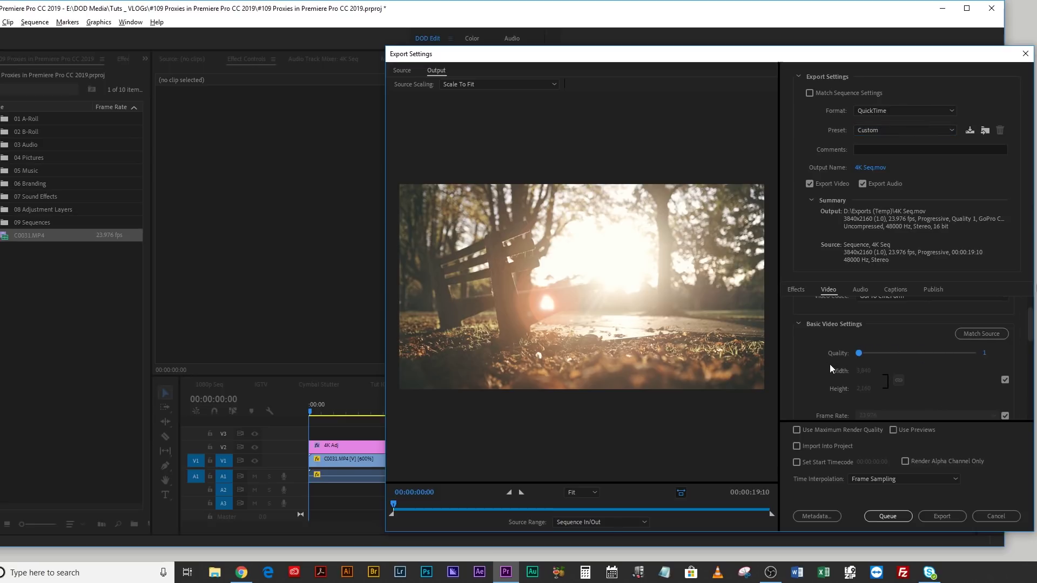
scroll(963, 362, down, 1)
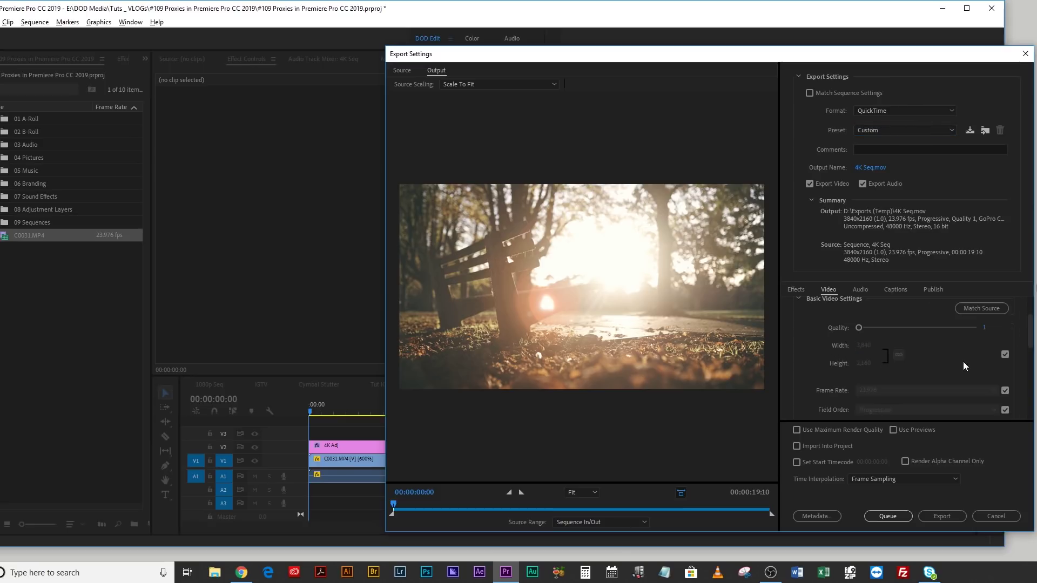
click(1005, 354)
Enter 540 as the export height so the width becomes 960.
text(540)
key(Return)
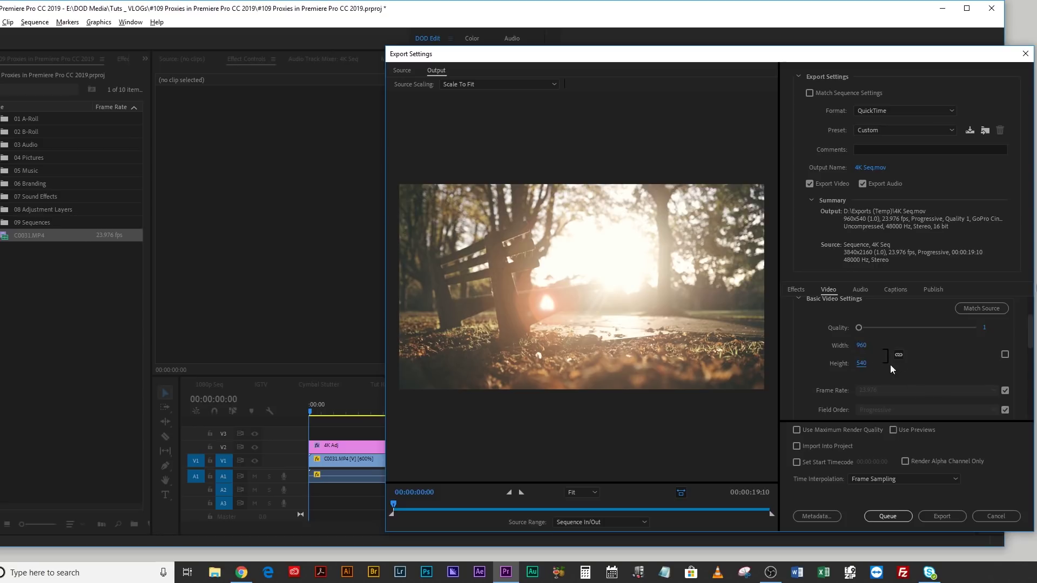
scroll(1003, 329, down, 3)
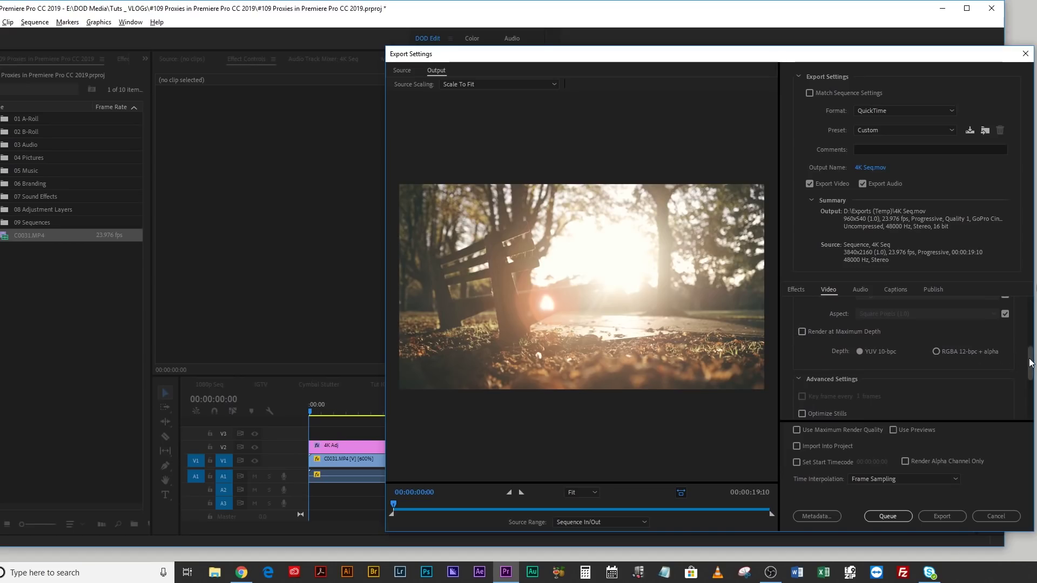
scroll(1029, 362, down, 1)
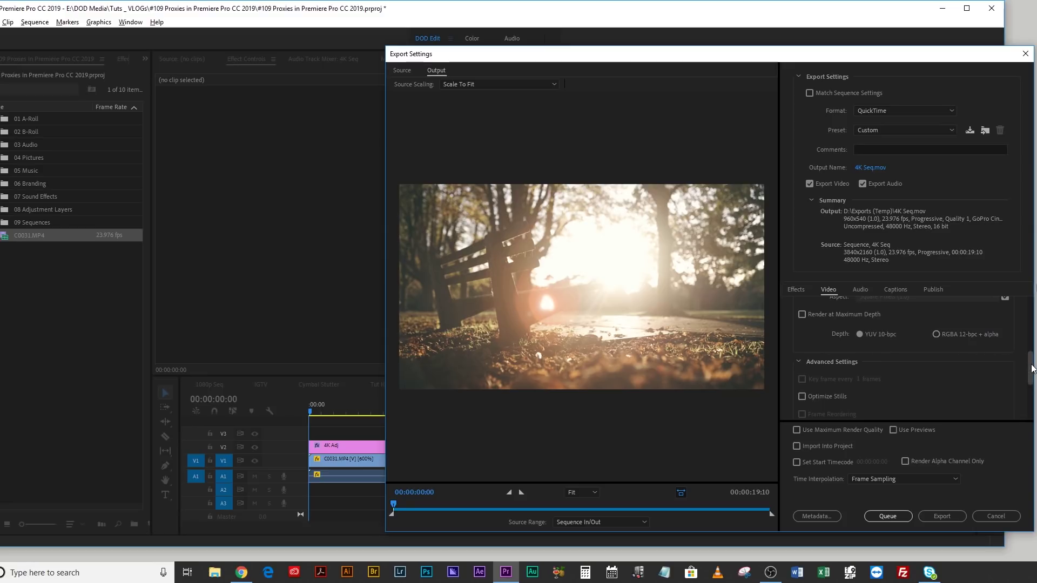
scroll(1029, 369, down, 1)
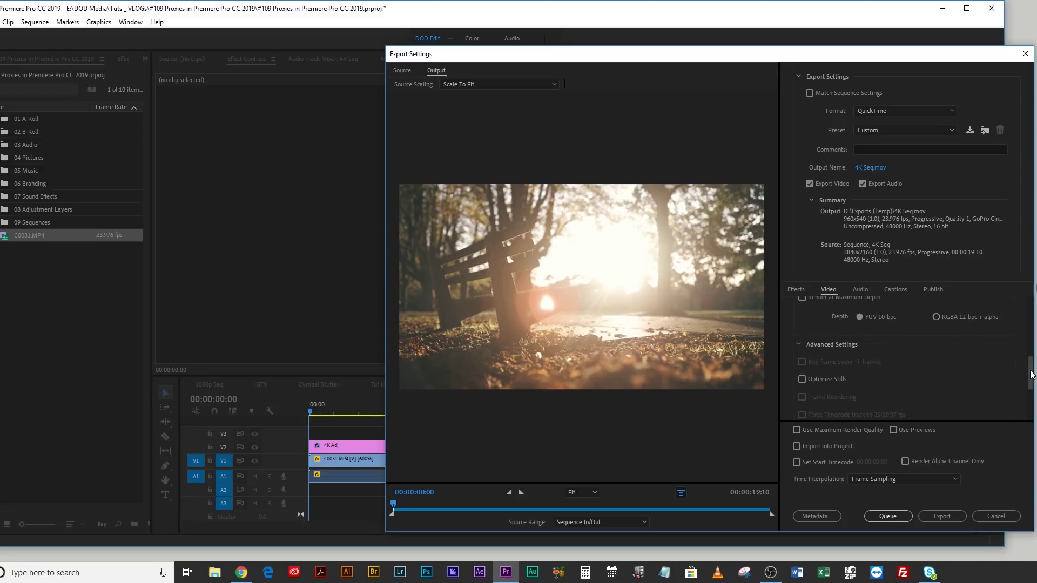
scroll(1029, 373, up, 6)
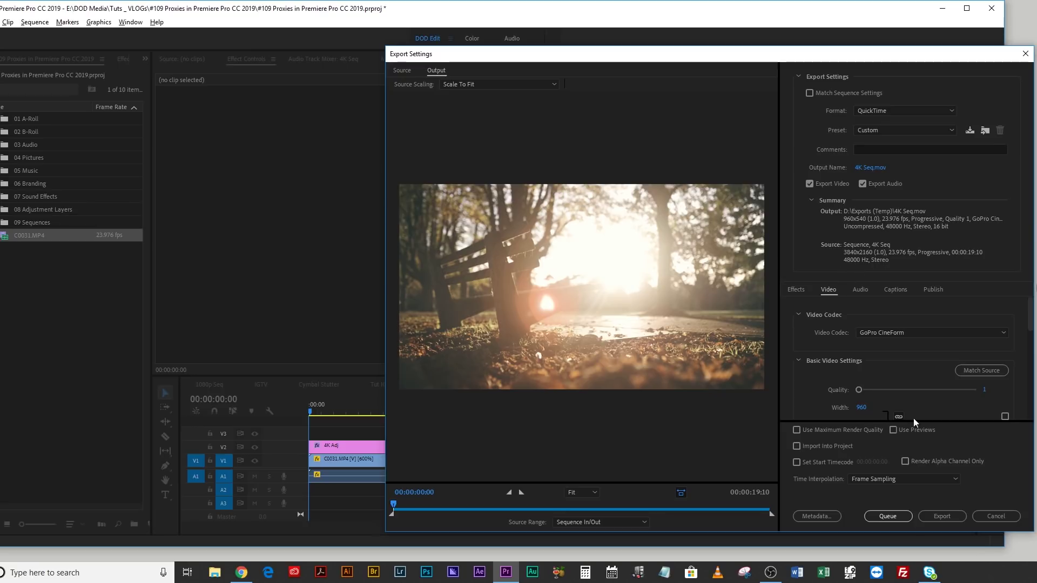
Save the settings as preset '540p Proxy Export', then cancel Export Settings.
click(969, 131)
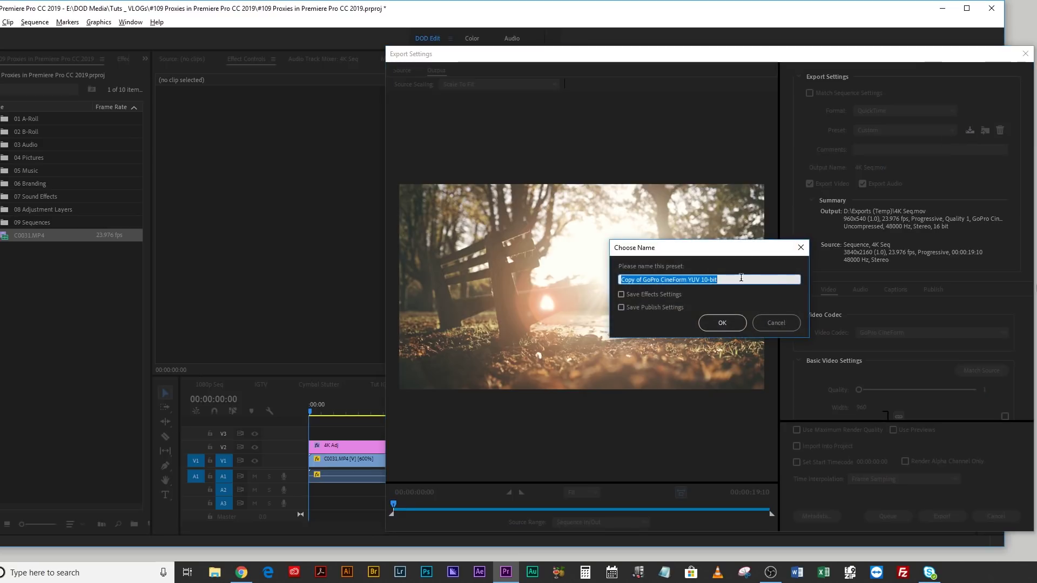
text(540p)
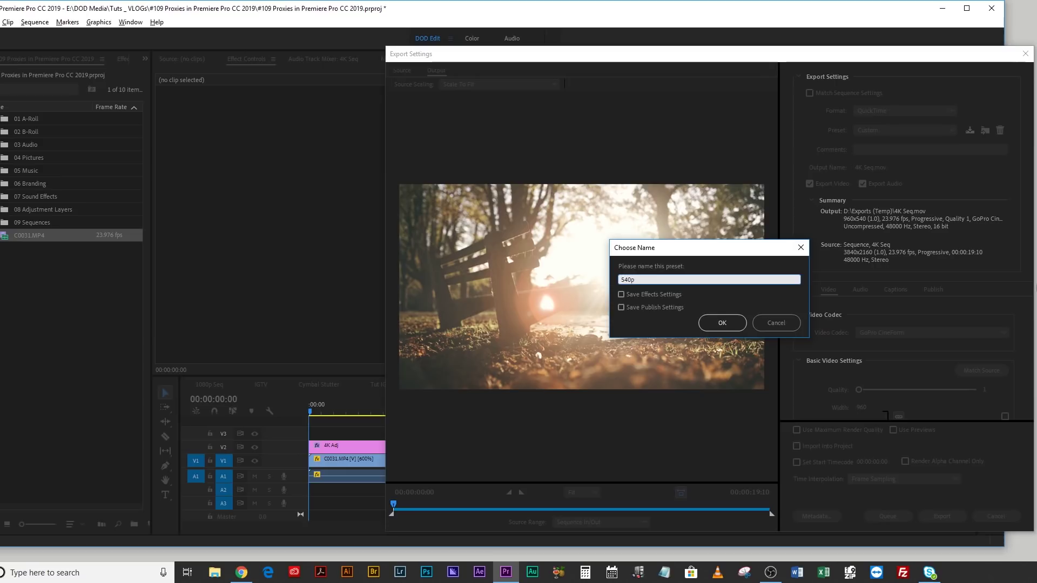
text( Proxy Export)
click(721, 323)
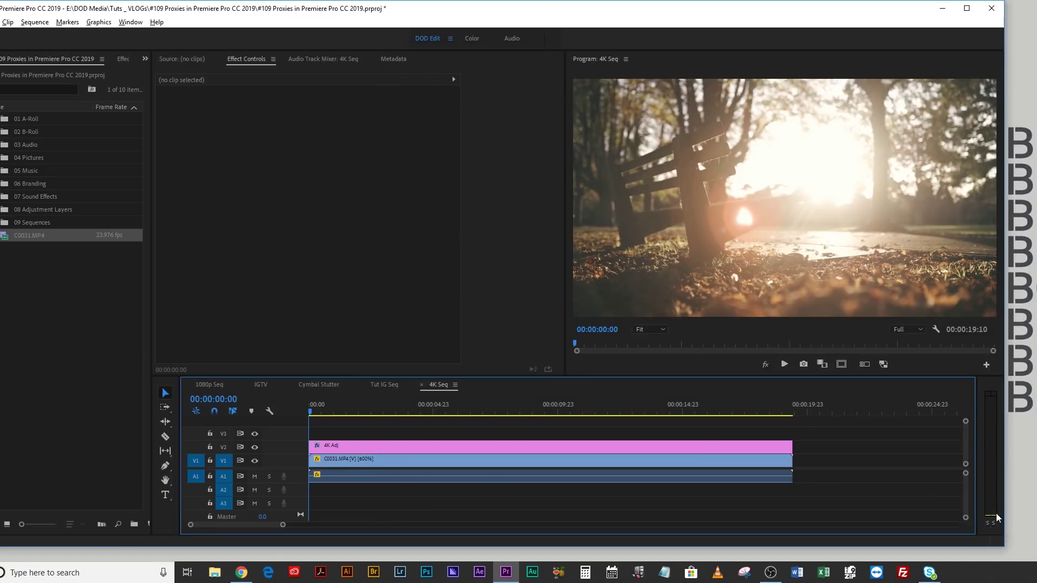
click(997, 516)
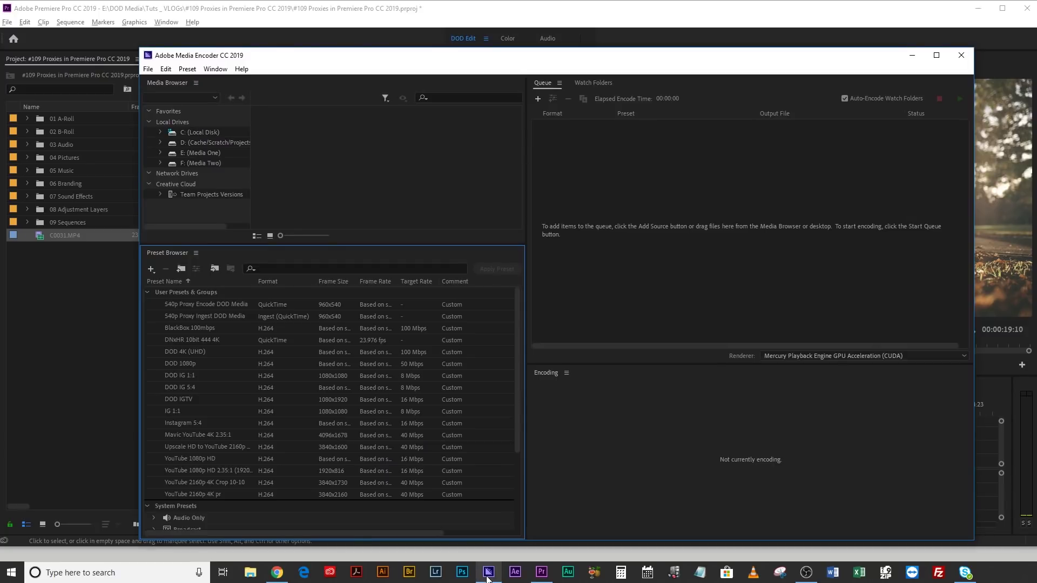
Select the 540p Proxy Encode DOD Media preset, then the new 540p Proxy Export preset.
mouse_move(487, 579)
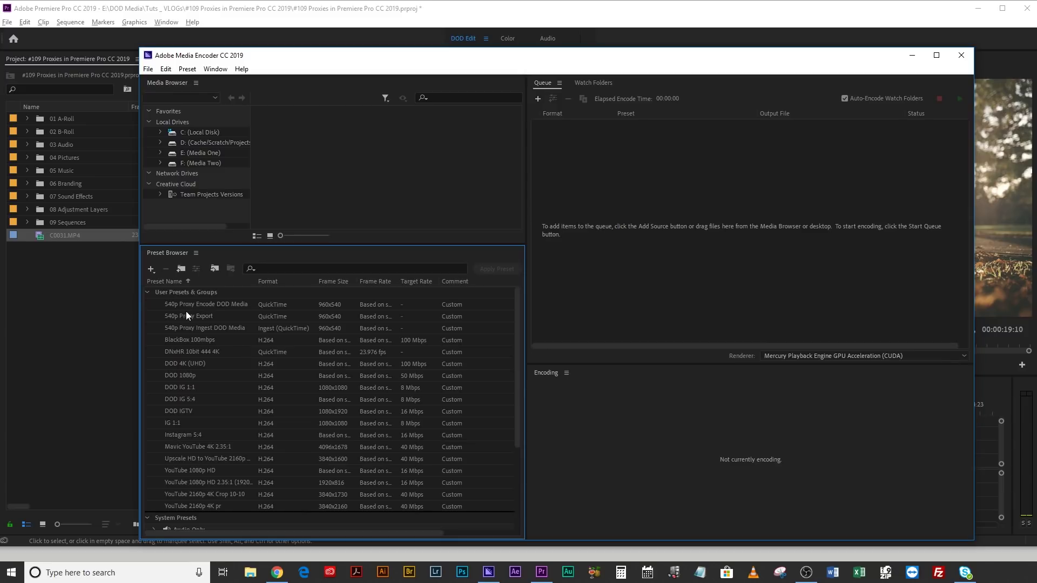
click(225, 307)
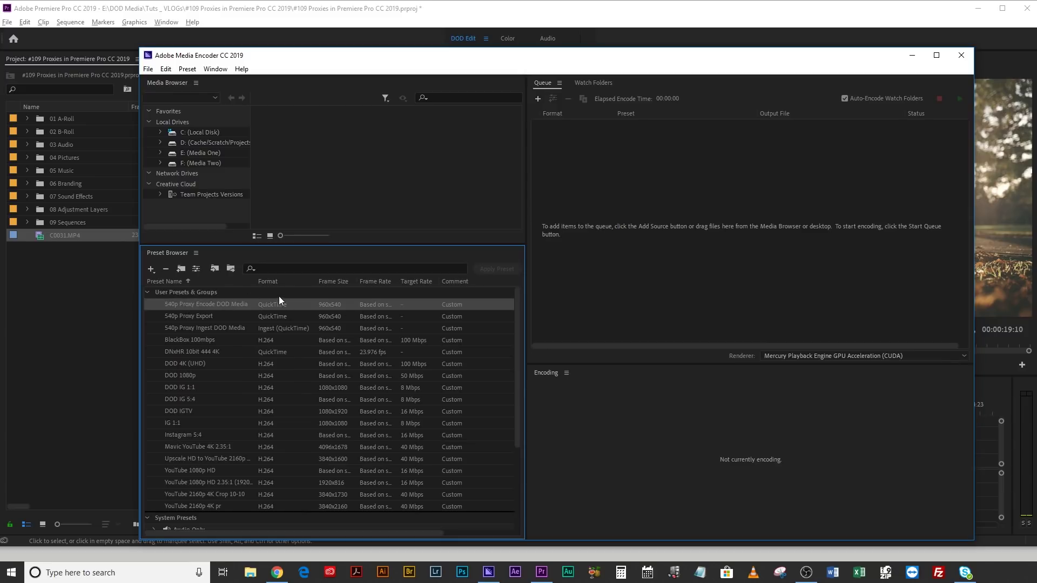
click(184, 314)
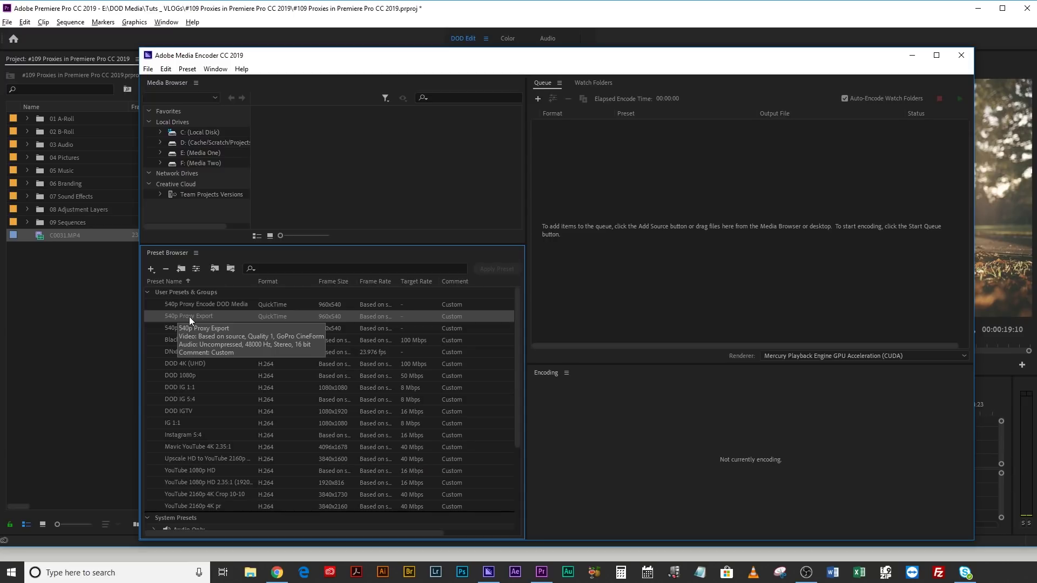
Create ingest preset '540p Proxy Ingest' transcoding to QuickTime with the 540p Proxy Export preset.
click(151, 269)
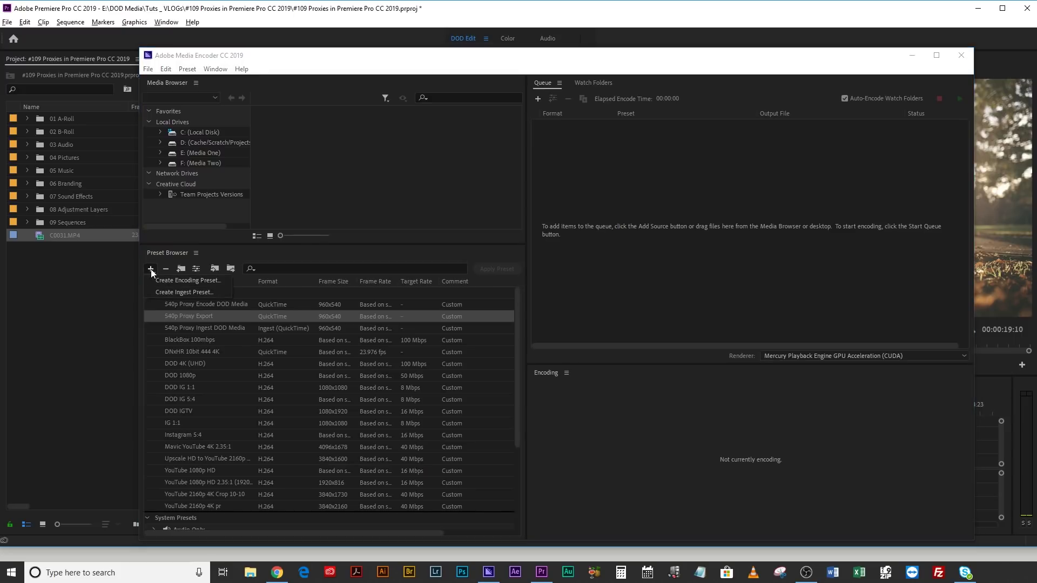
click(183, 292)
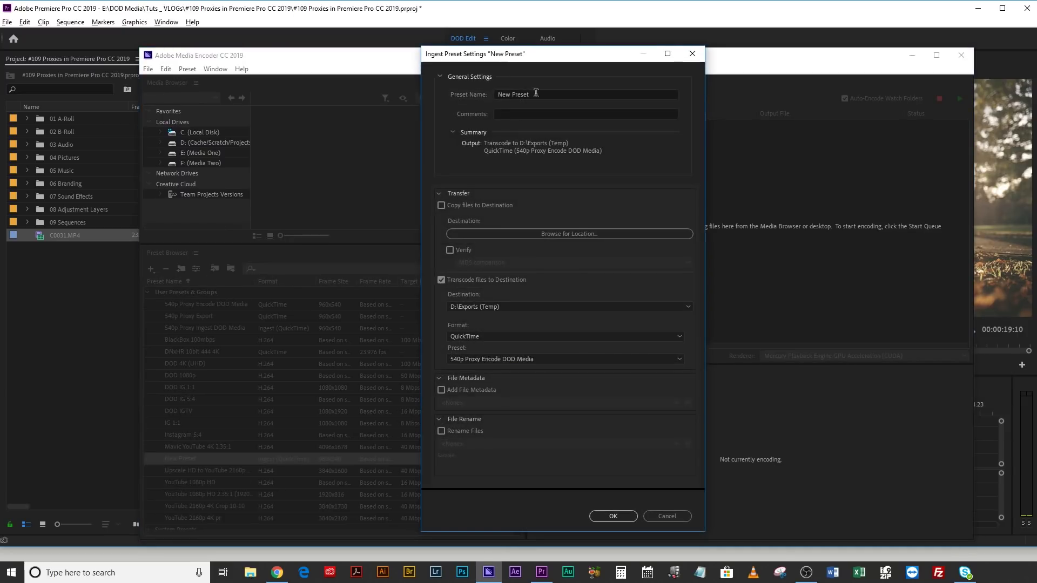
text(540)
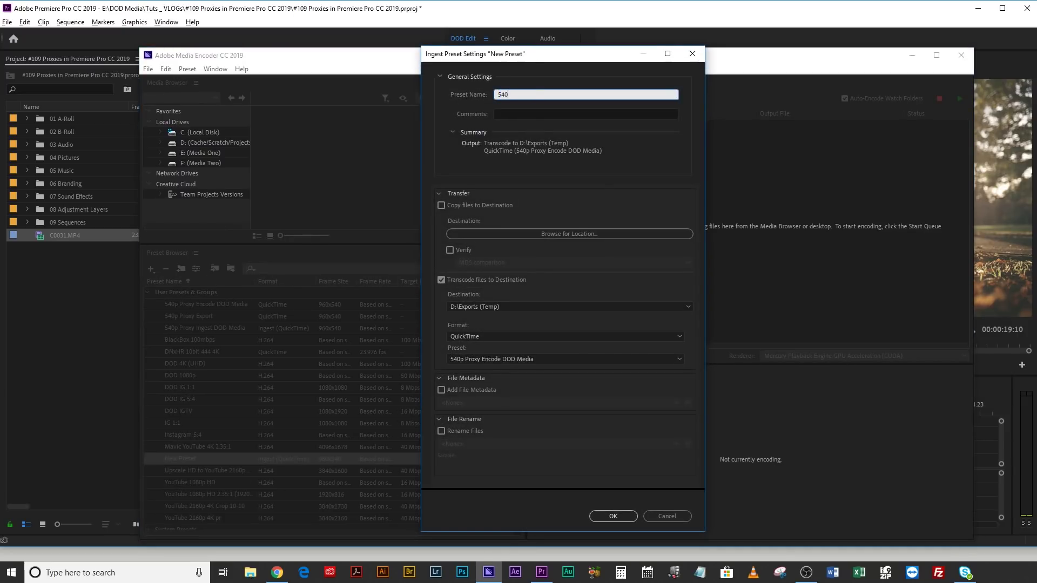
text(p Proxy Ingest)
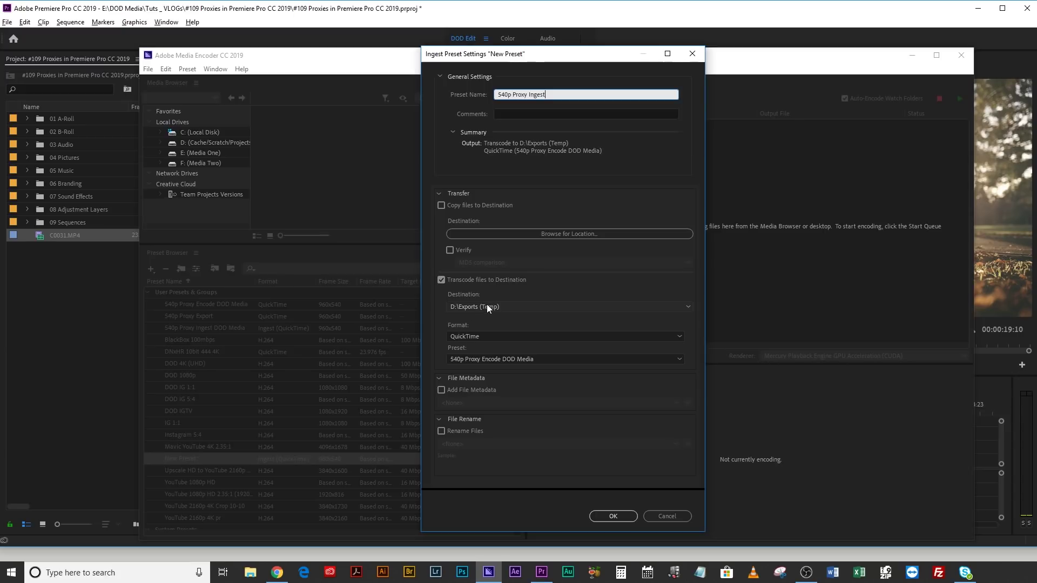
click(482, 335)
click(480, 264)
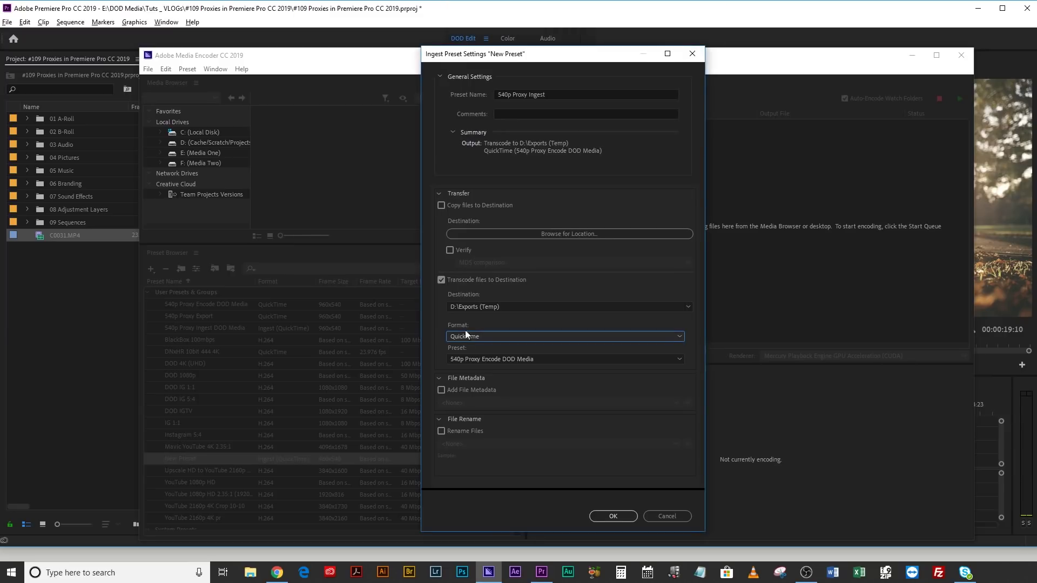
click(489, 358)
click(494, 384)
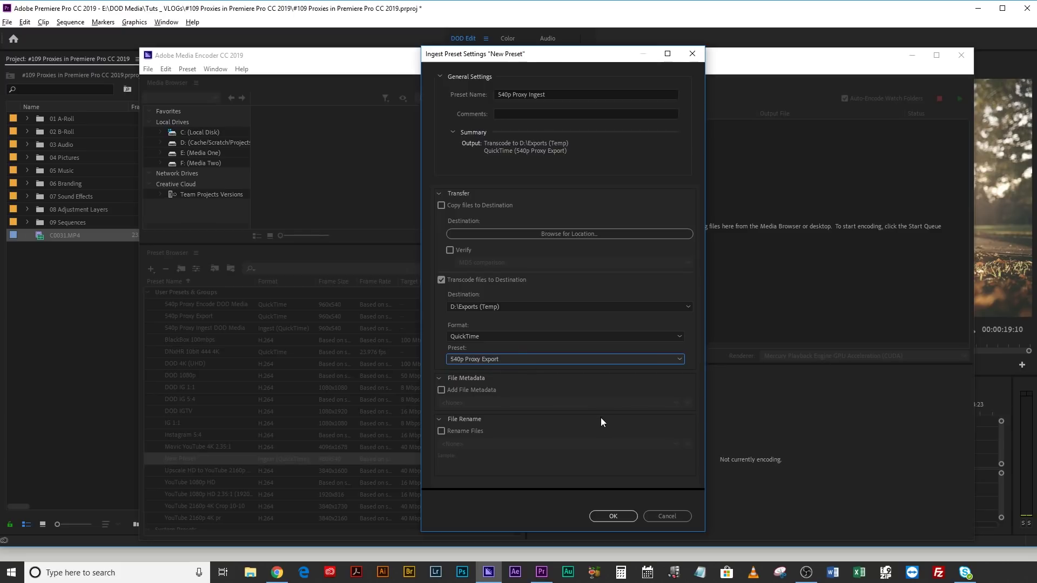
click(614, 516)
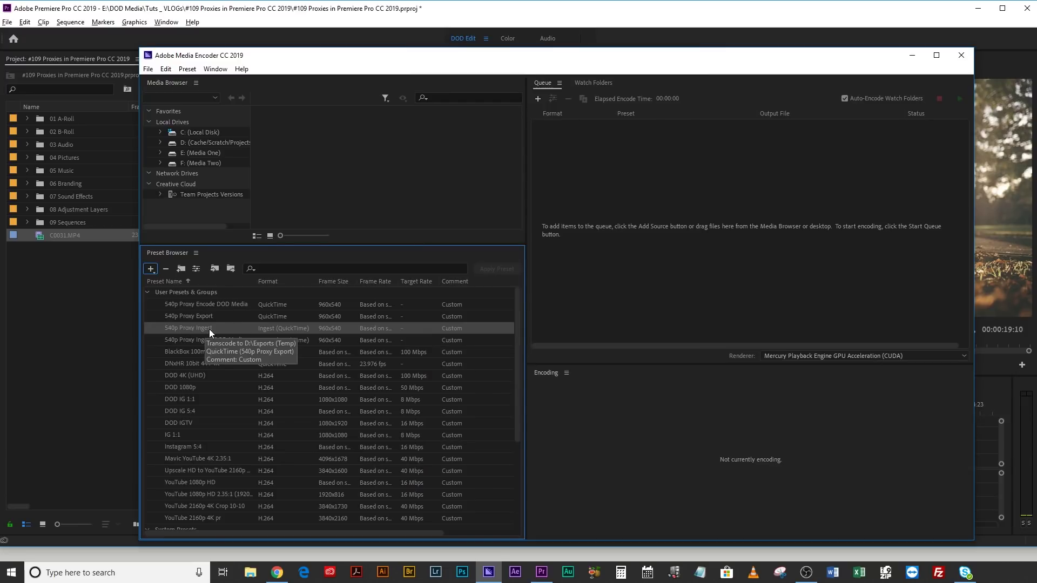
Minimize Media Encoder and reveal the C0031.MP4 timeline clip in the Project panel.
click(912, 55)
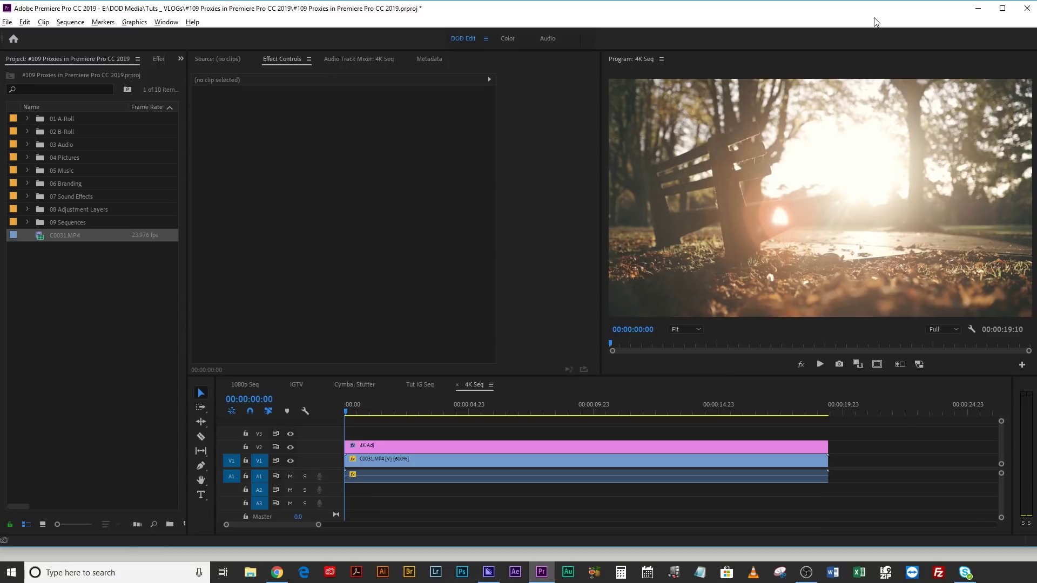
click(384, 464)
right_click(384, 465)
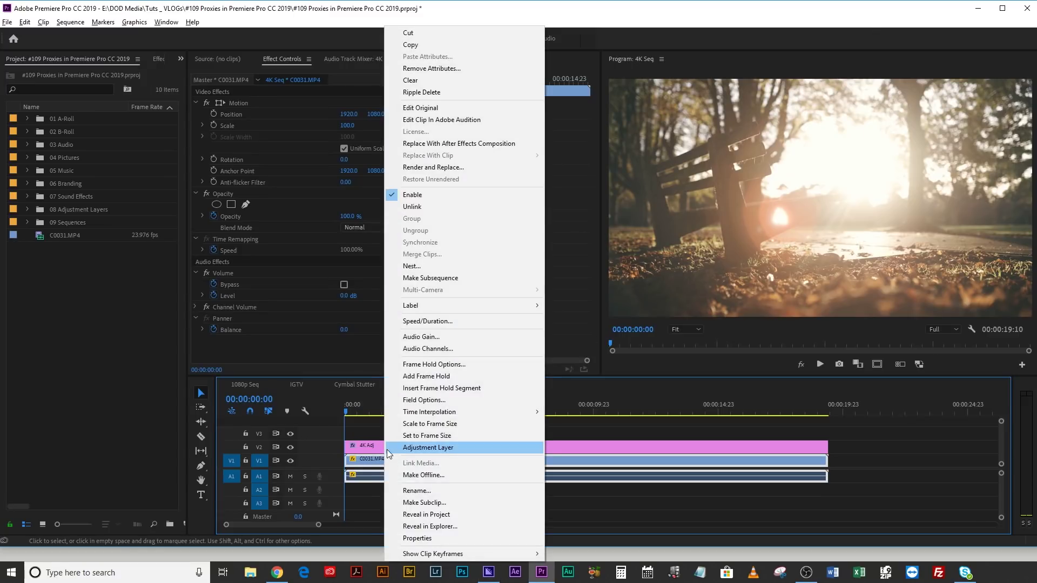
click(423, 515)
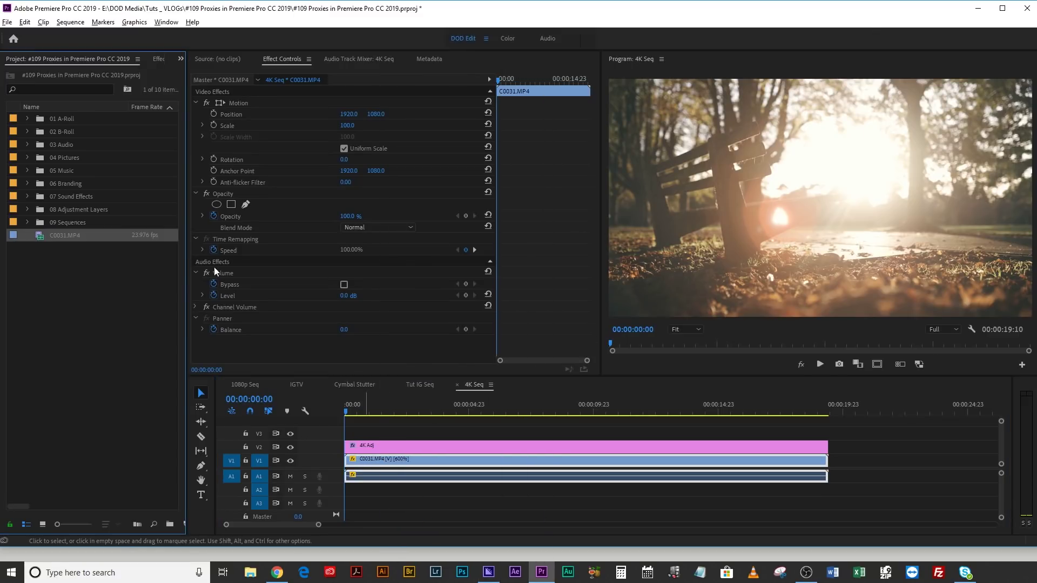
Choose Proxy > Create Proxies for the C0031.MP4 project item.
right_click(62, 239)
mouse_move(134, 366)
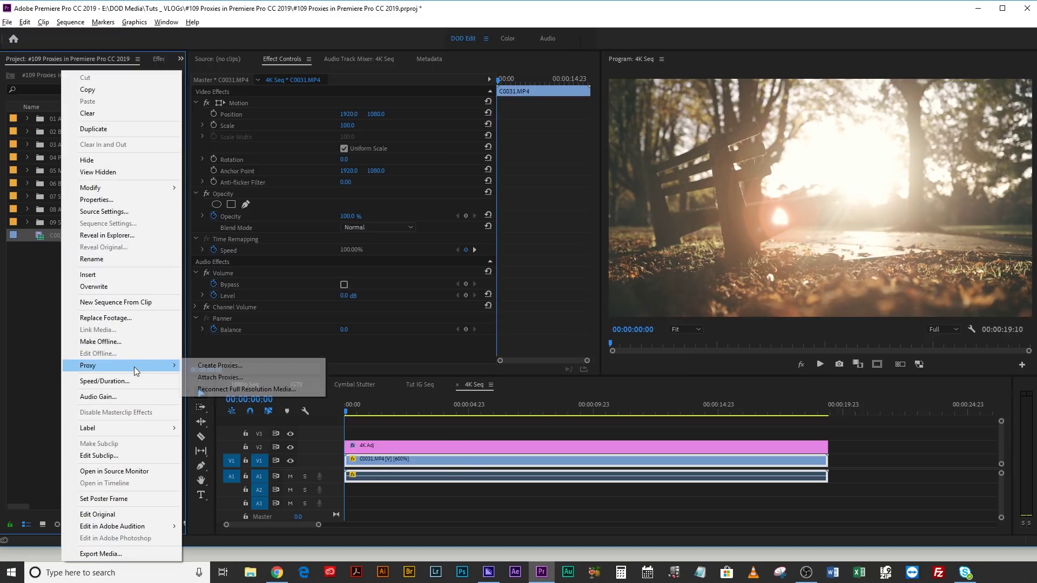
click(218, 366)
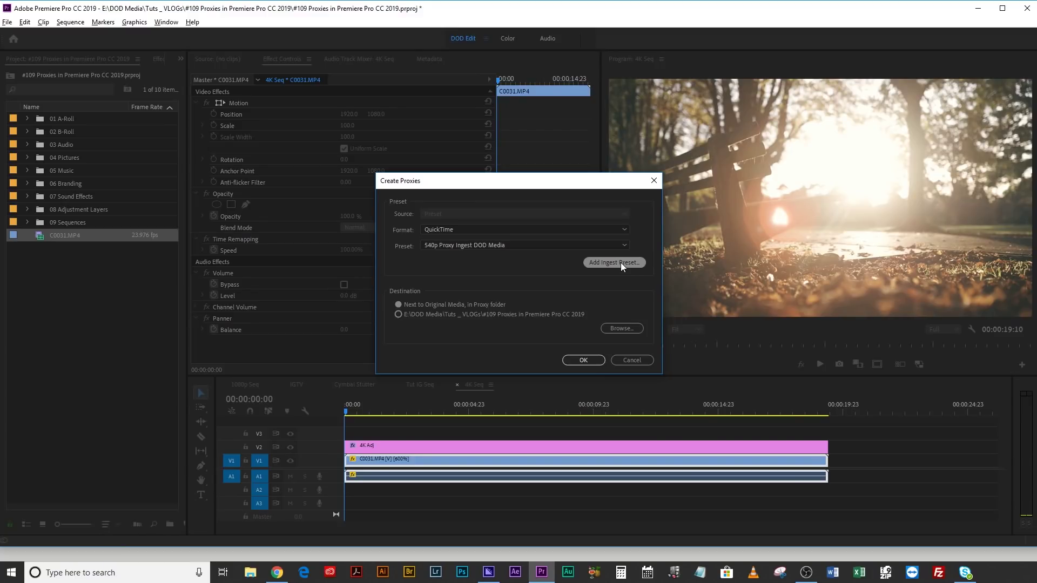
Add 540p Proxy Ingest.epr from Documents\Adobe\Adobe Media Encoder\13.0\Presets and confirm proxy creation.
click(620, 263)
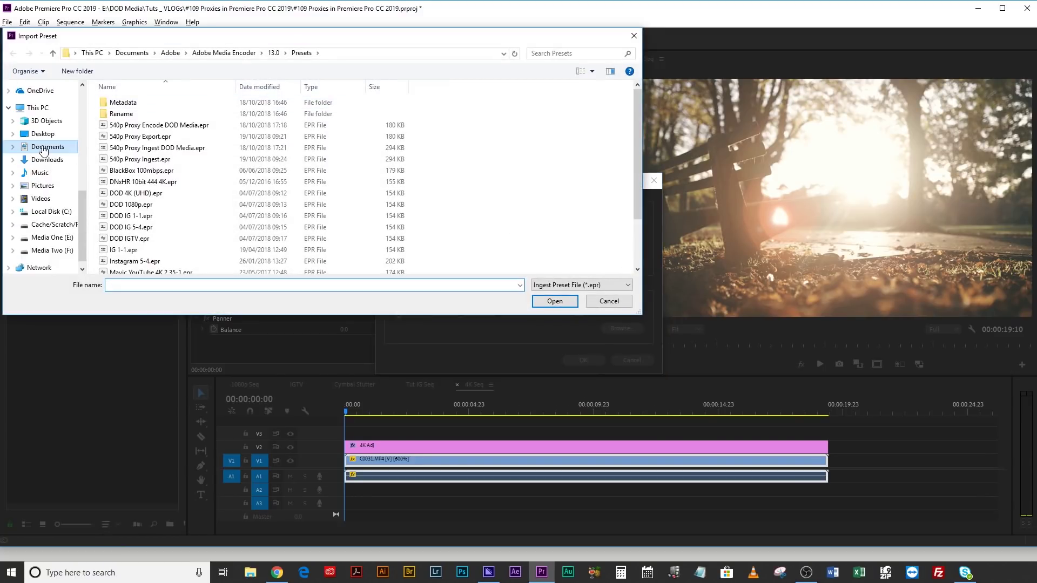
click(43, 148)
double_click(118, 103)
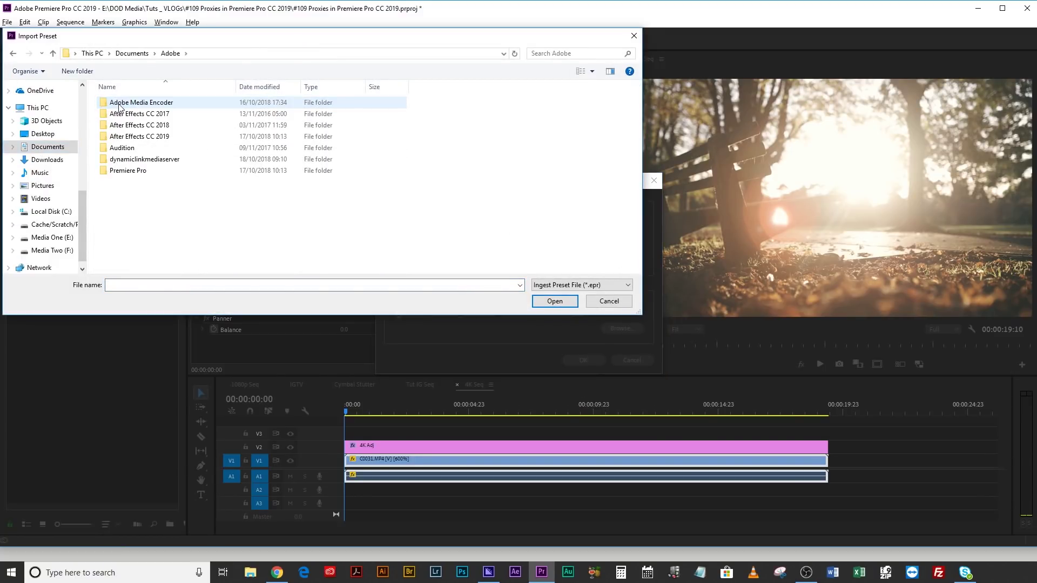
double_click(119, 103)
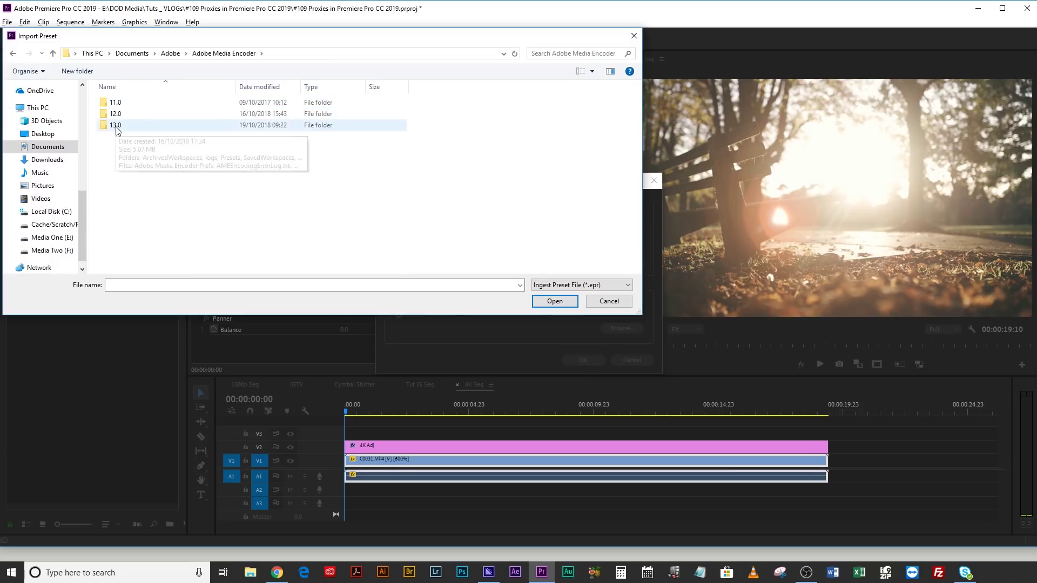
double_click(116, 126)
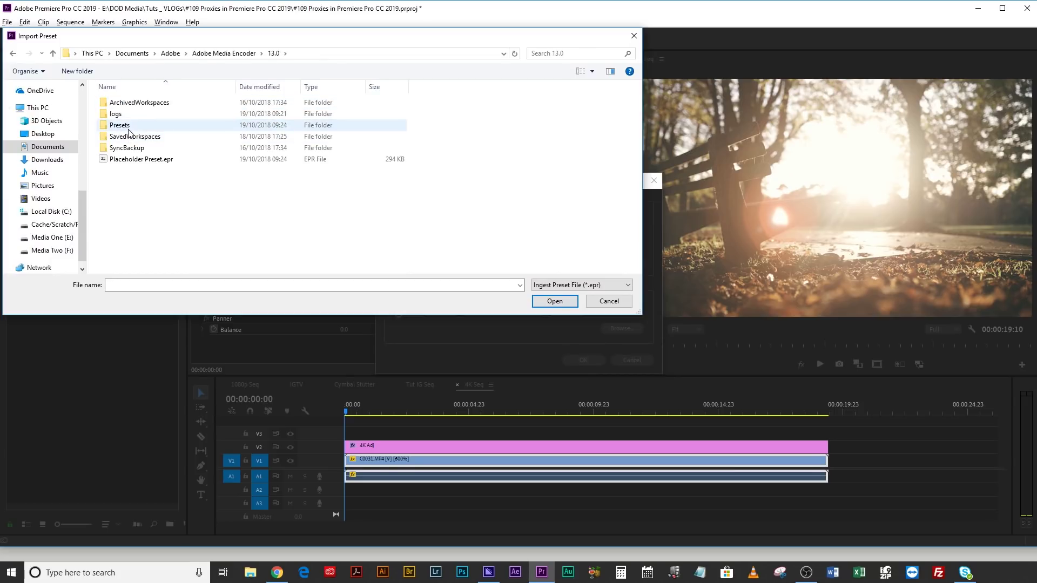
double_click(120, 125)
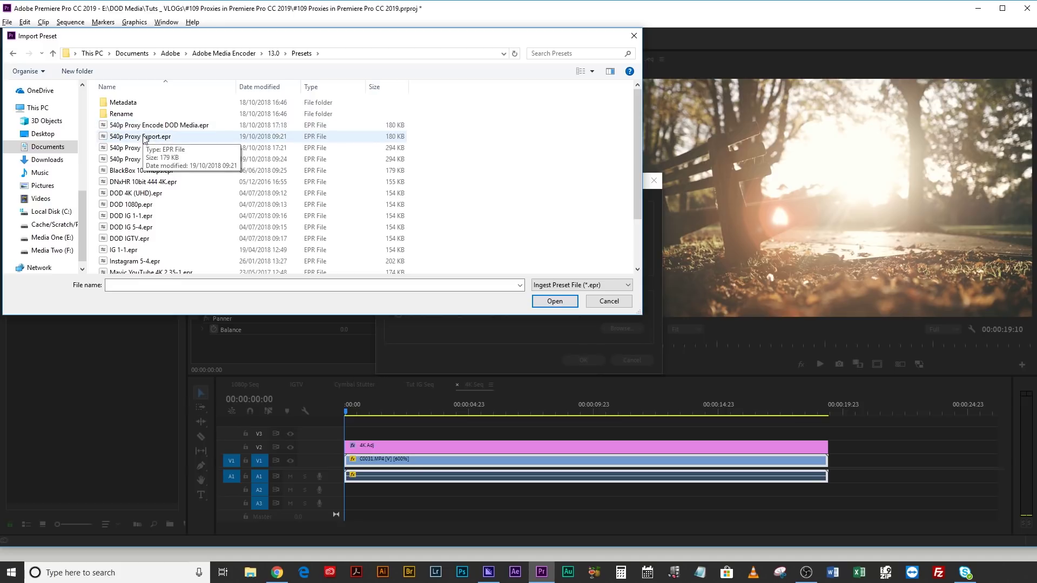
click(142, 161)
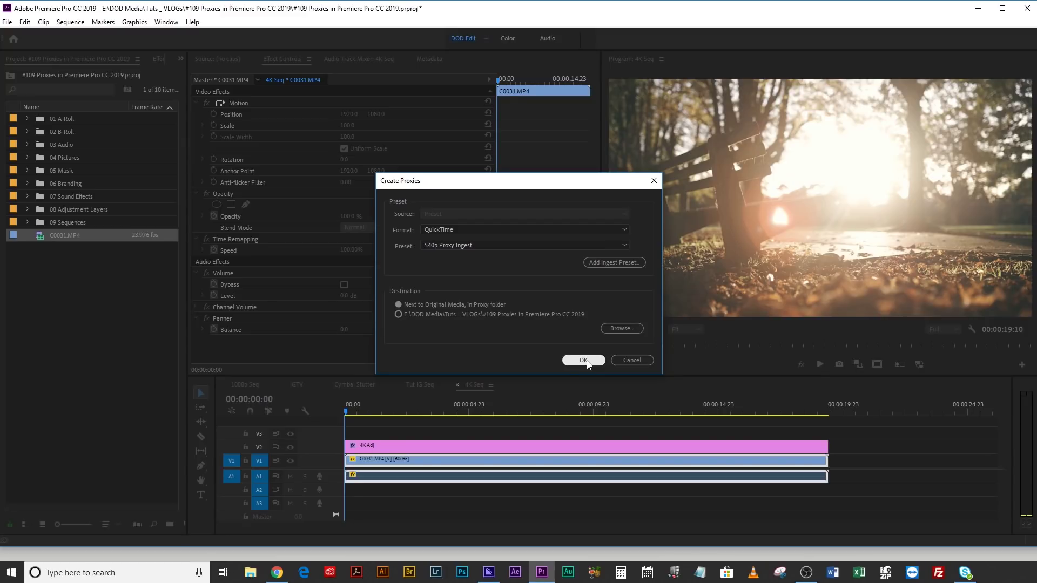
click(586, 362)
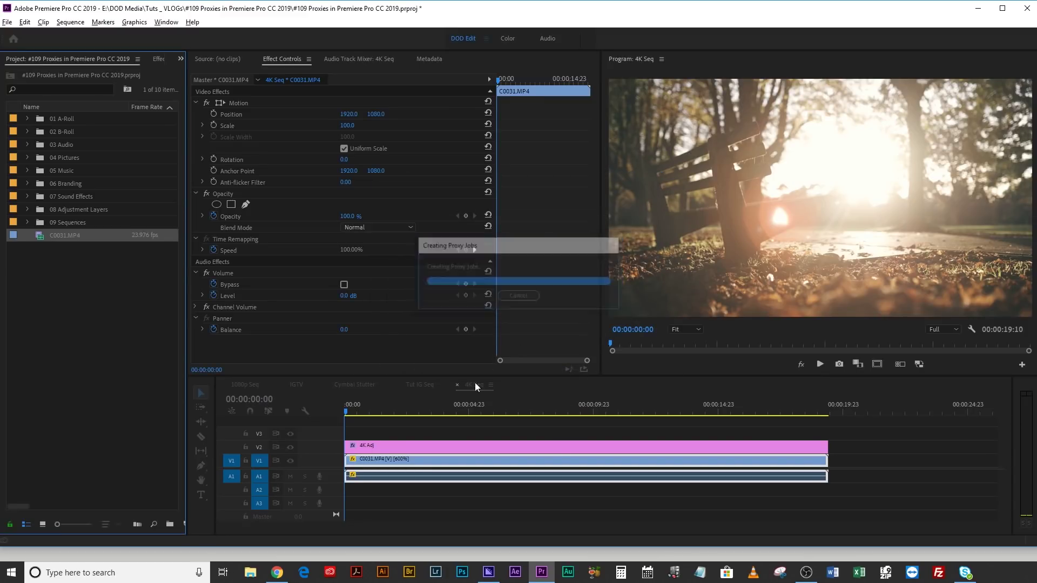
Watch the C0031_Proxy.mov ingest job finish in Media Encoder, then close it.
click(491, 572)
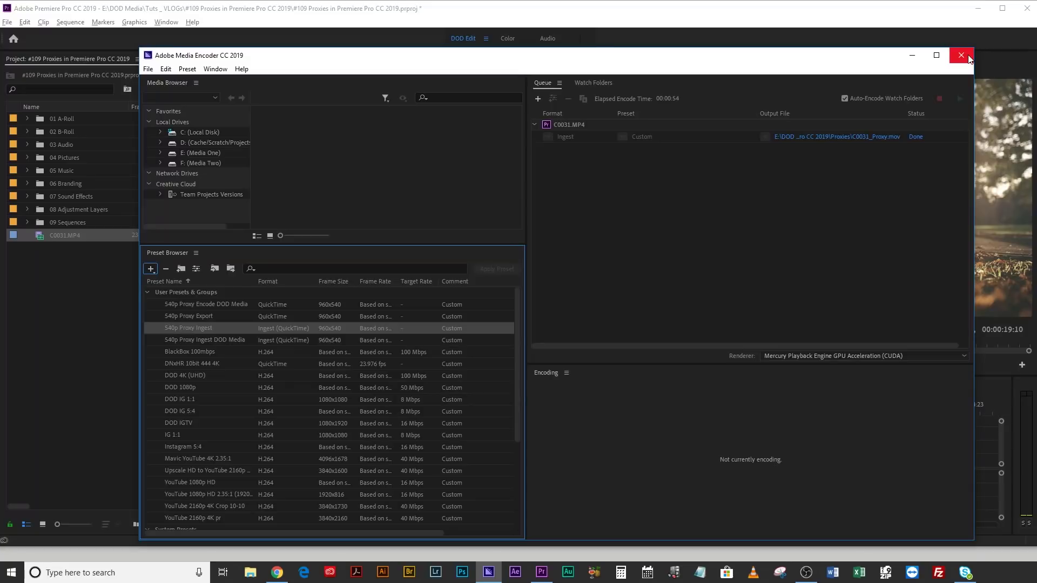
click(968, 57)
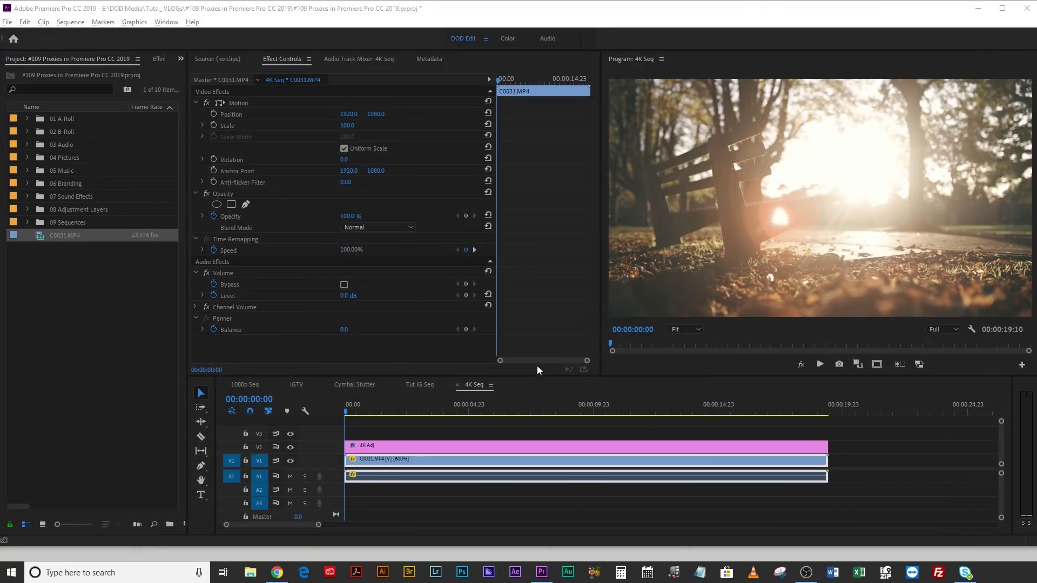
Deselect the clip, move the playhead to 00:00:03:10 and turn proxy playback on.
click(468, 434)
click(682, 343)
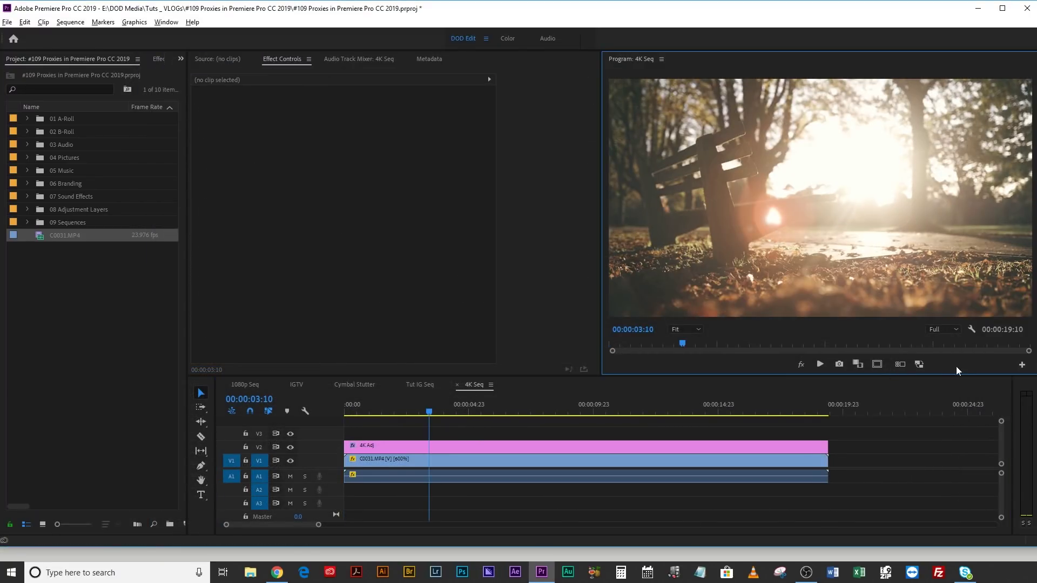
click(919, 365)
Open the Button Editor, cancel it unchanged, and switch proxies back off.
click(1021, 365)
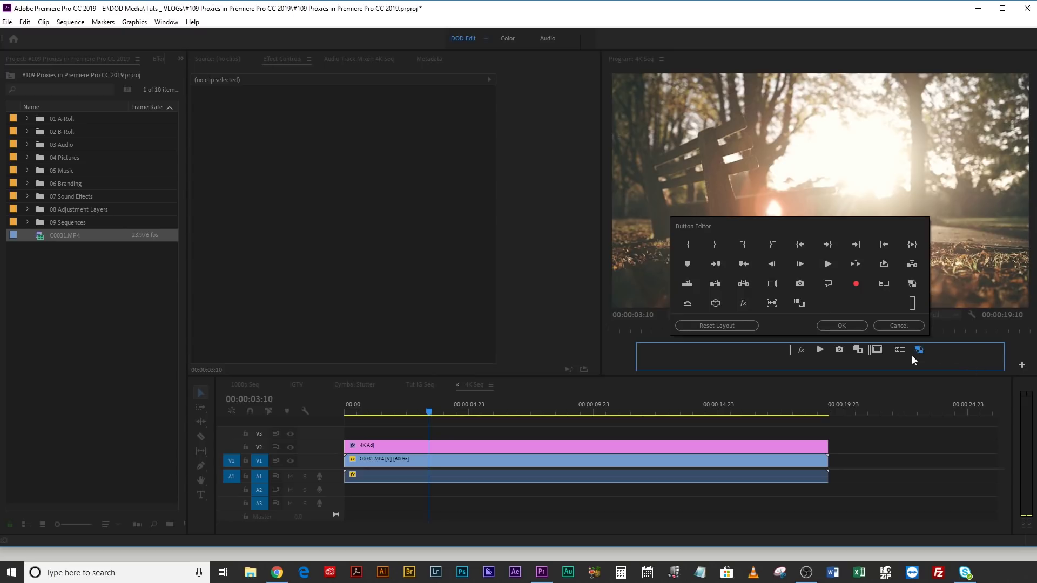
click(915, 326)
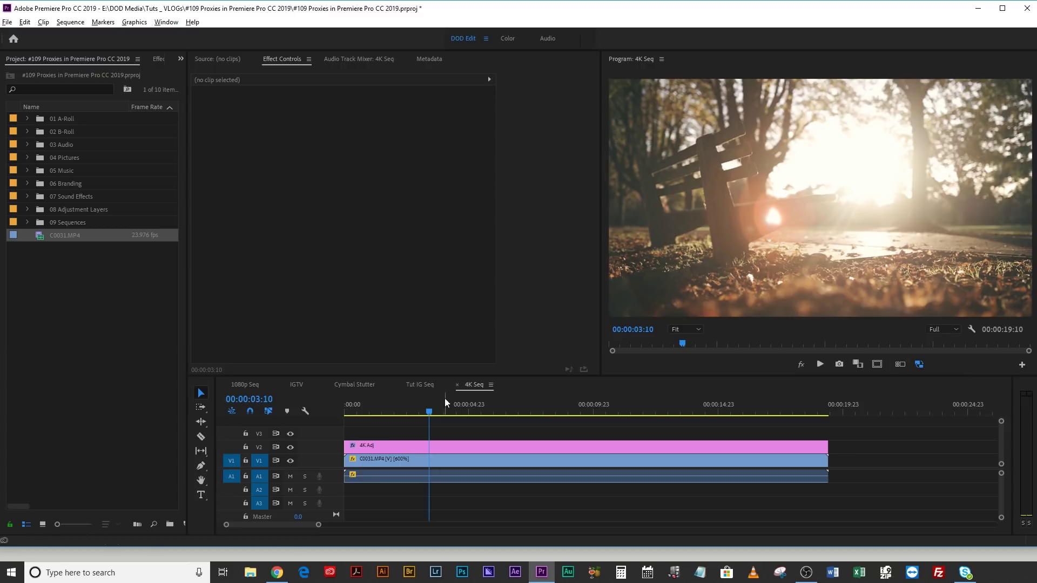
click(917, 364)
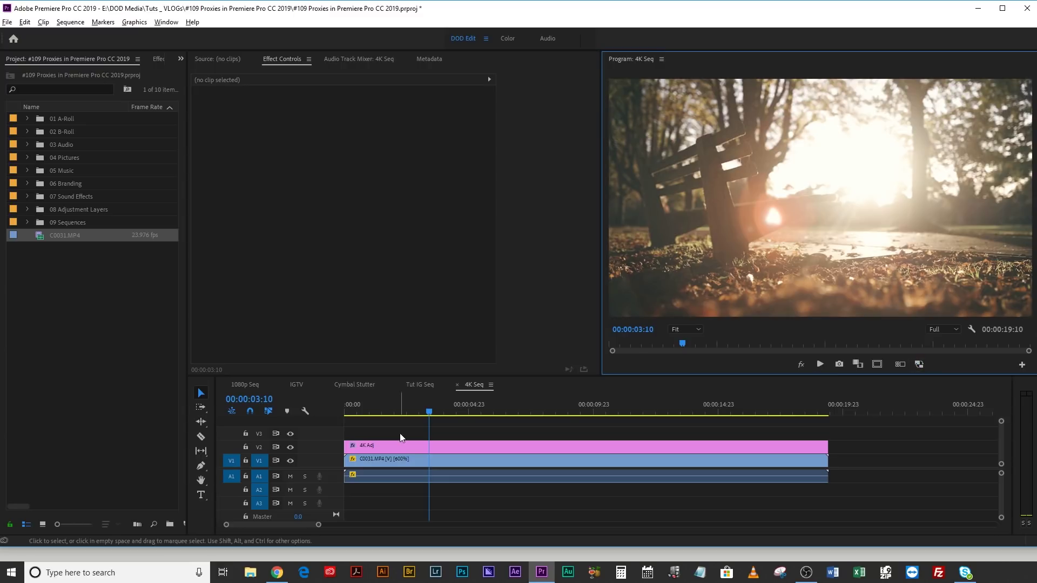
Enable proxies and scrub the clip between 00:00:14:23 and about 00:00:05:00 to test smoothness.
drag(405, 410, 380, 439)
click(918, 364)
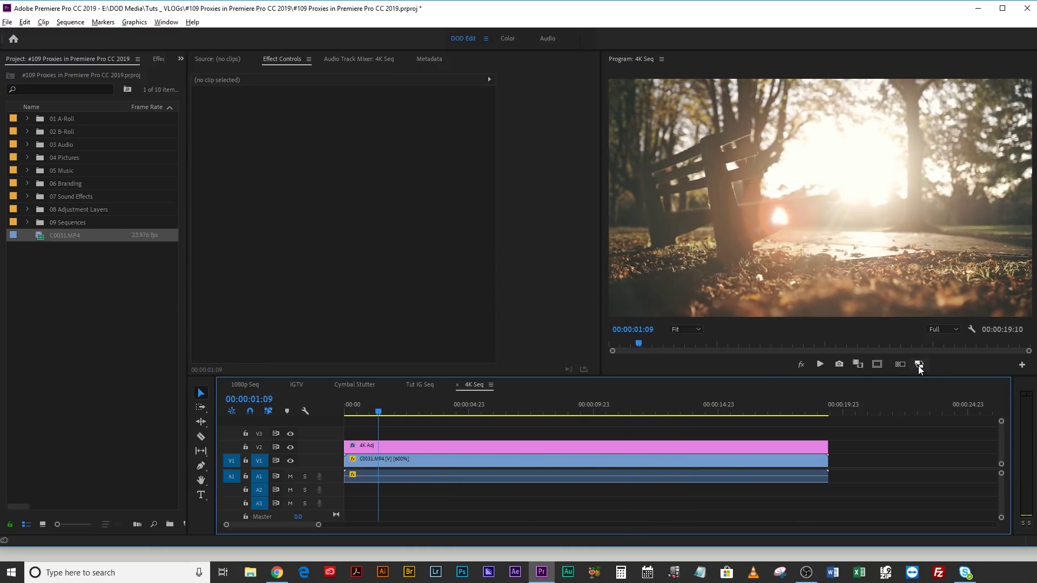
click(469, 414)
drag(486, 417, 424, 447)
drag(559, 452, 468, 481)
Play the sequence from about 00:00:05:00 and leave proxy playback switched on.
key(space)
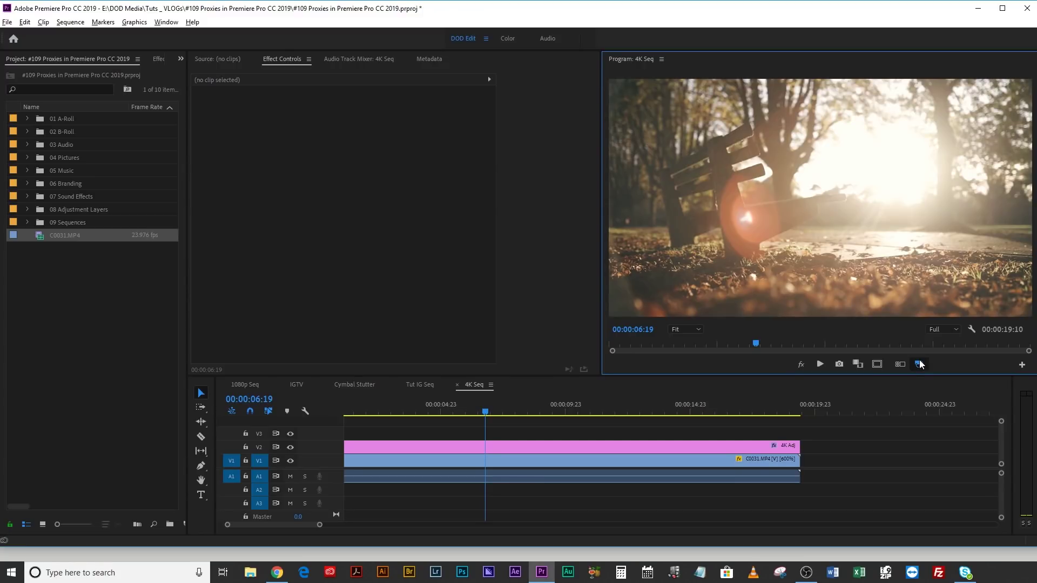
click(919, 364)
click(683, 329)
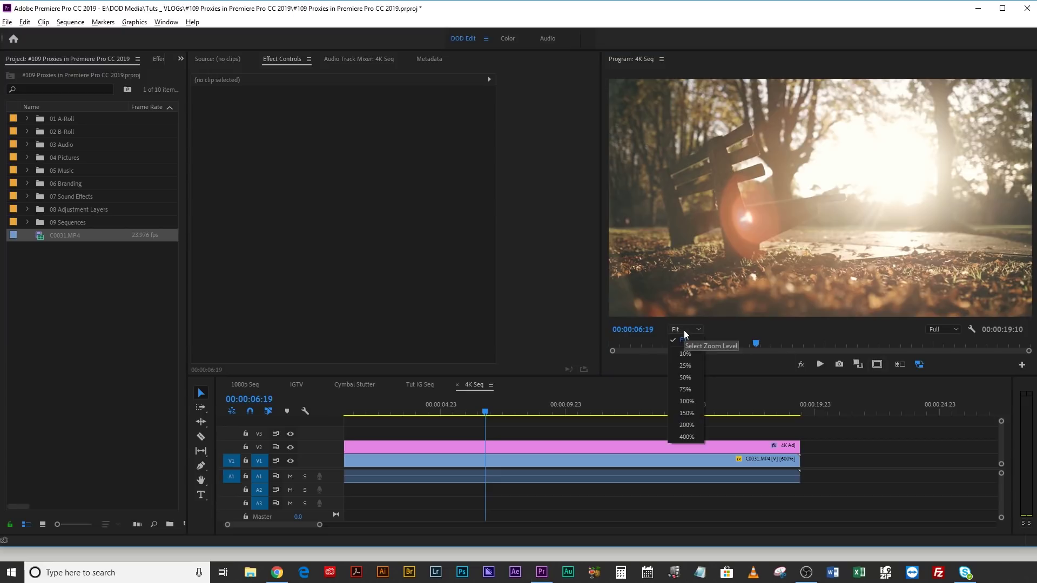
View the frame at 100% with proxies off, then drag the playhead back near the clip start.
click(688, 399)
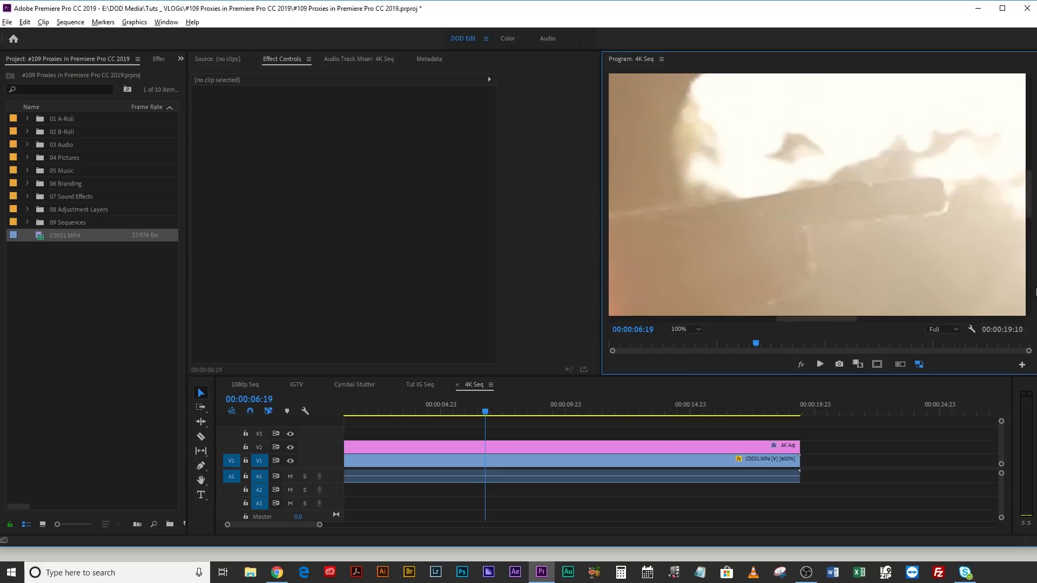
click(919, 365)
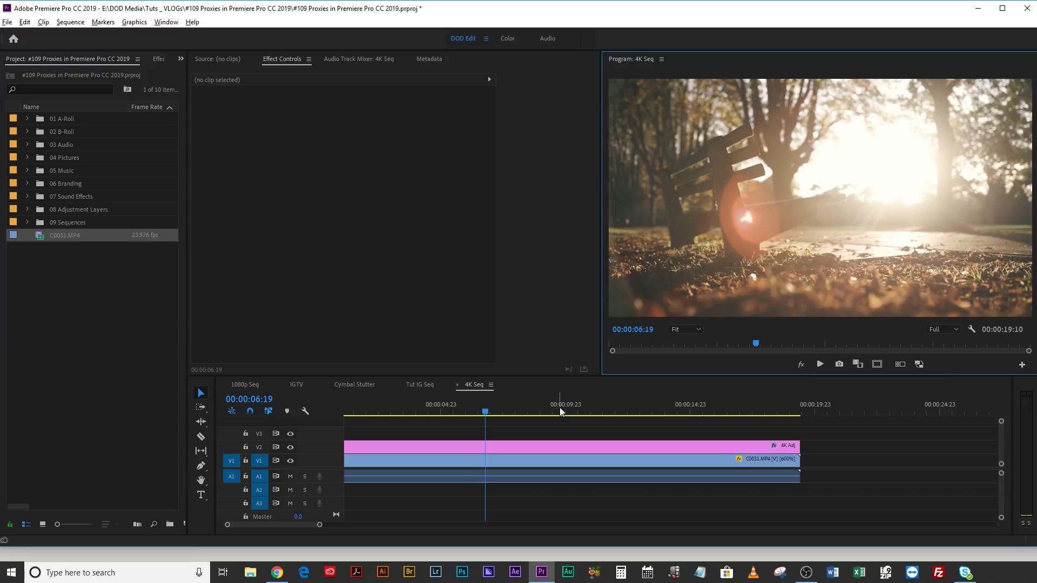
drag(559, 407, 346, 409)
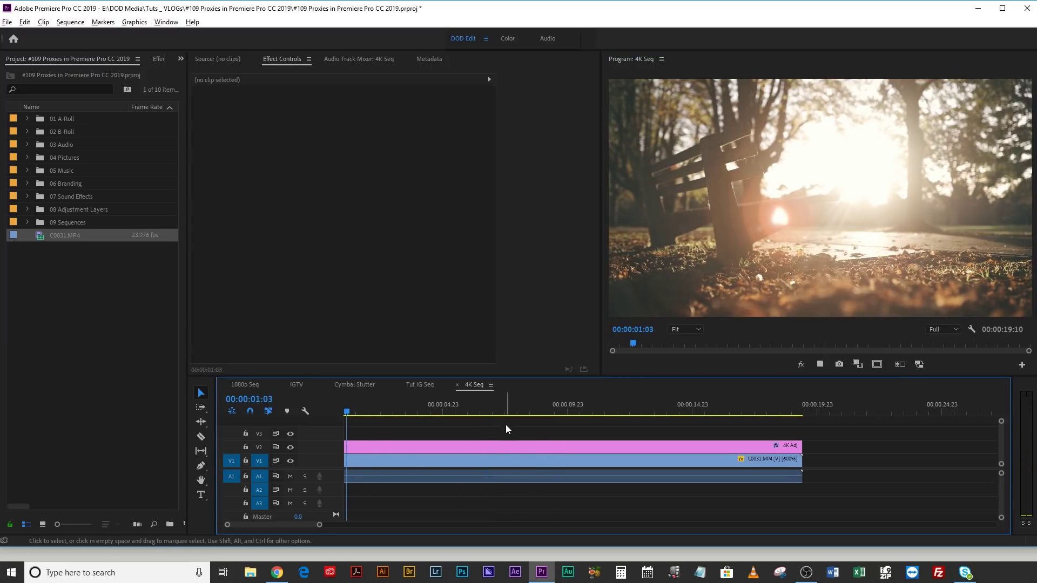
Set the C0031.MP4 clip on V1 to 1200% speed with Ctrl+R and play it back.
click(506, 460)
key(ctrl+r)
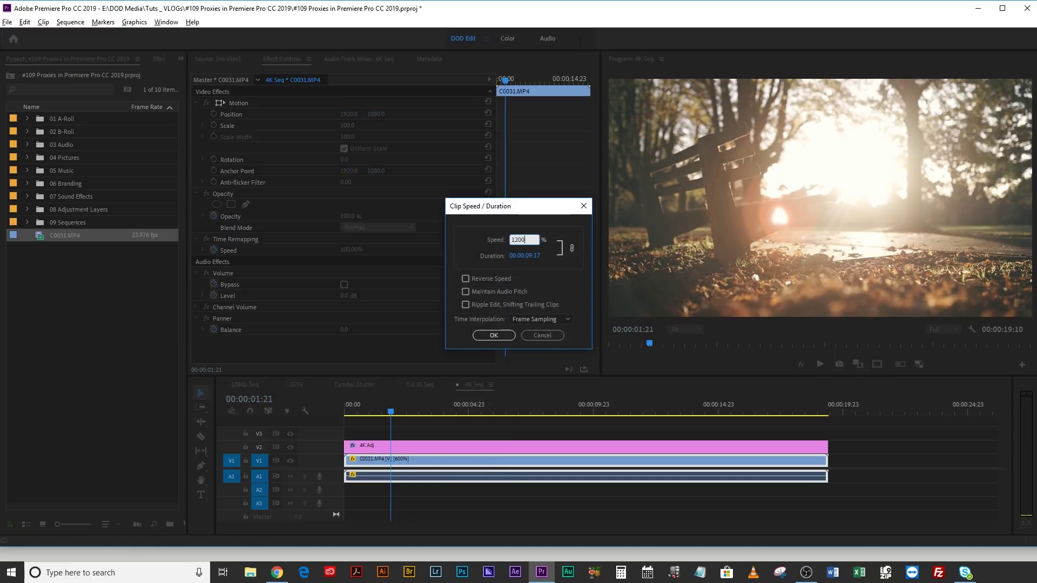
key(Return)
key(space)
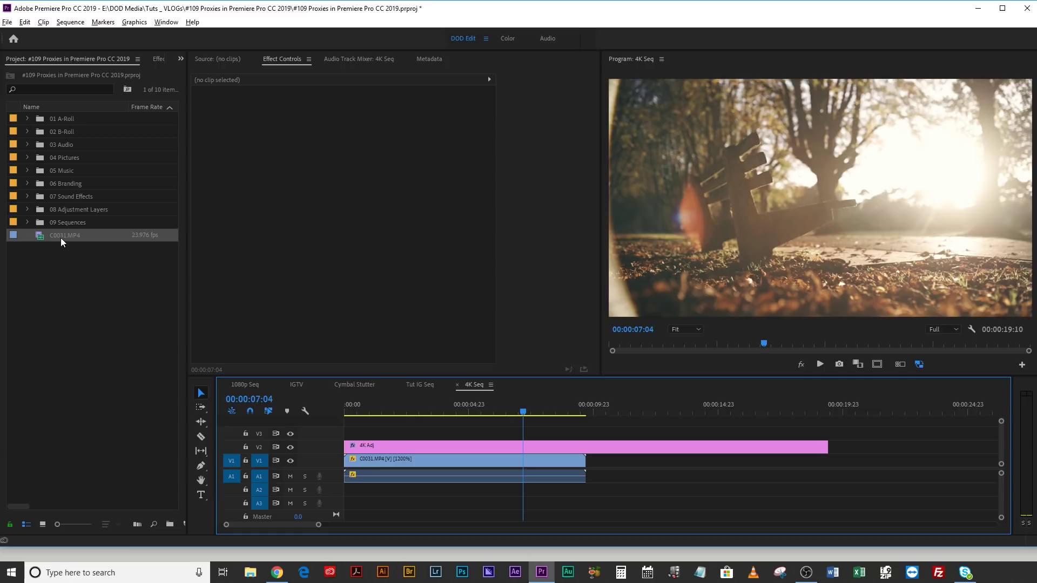
Reveal C0031_Proxy.mov in Explorer, then select the 1.01 GB original C0031.MP4 in the project folder.
right_click(61, 236)
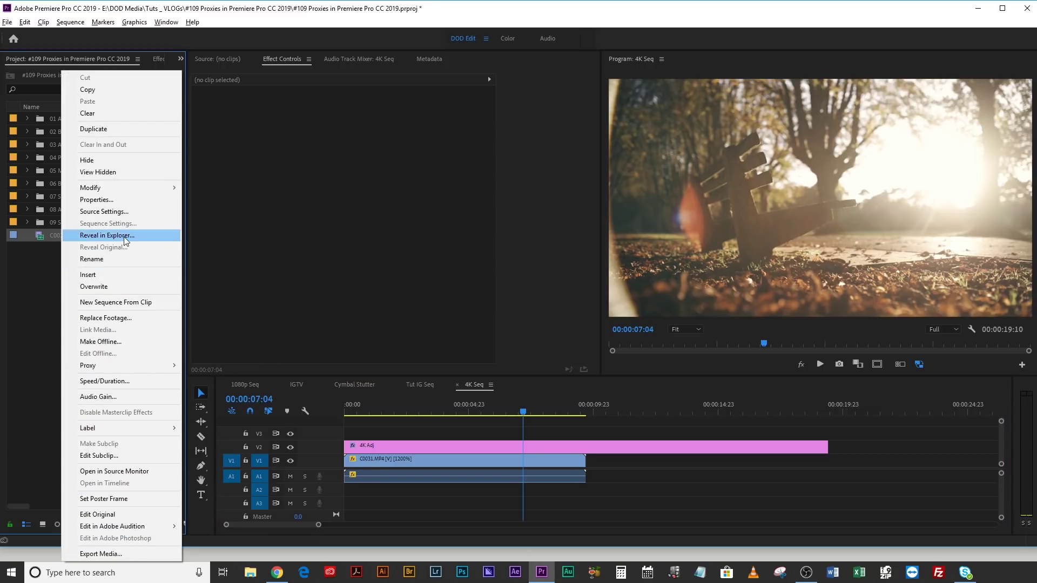
click(107, 236)
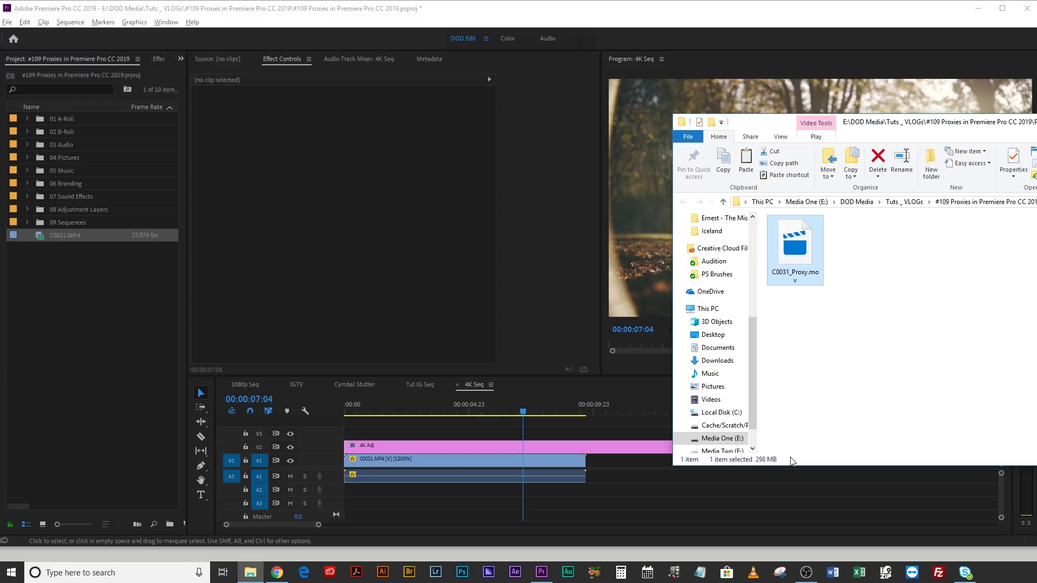
click(1007, 203)
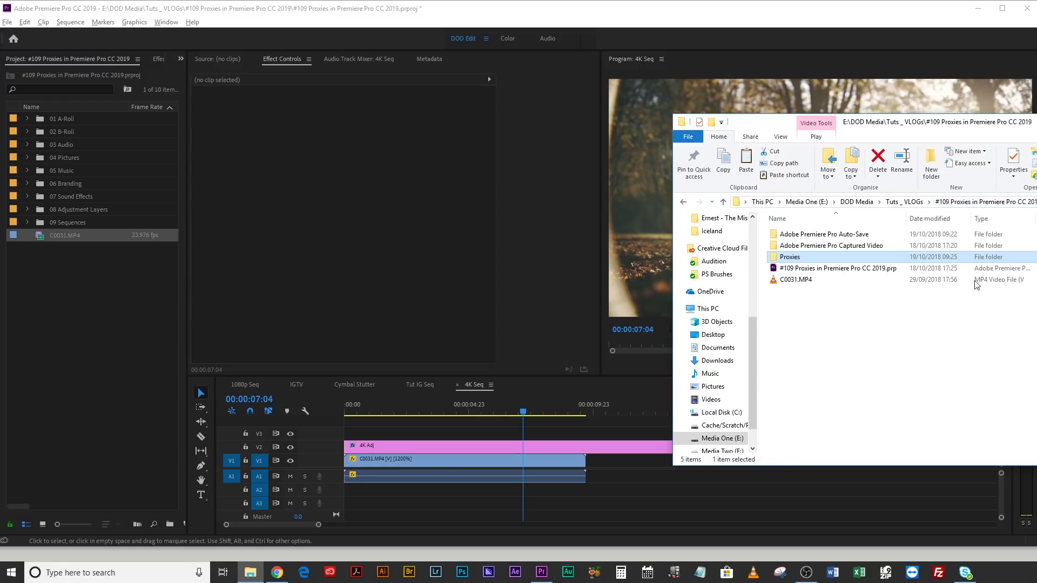
click(804, 280)
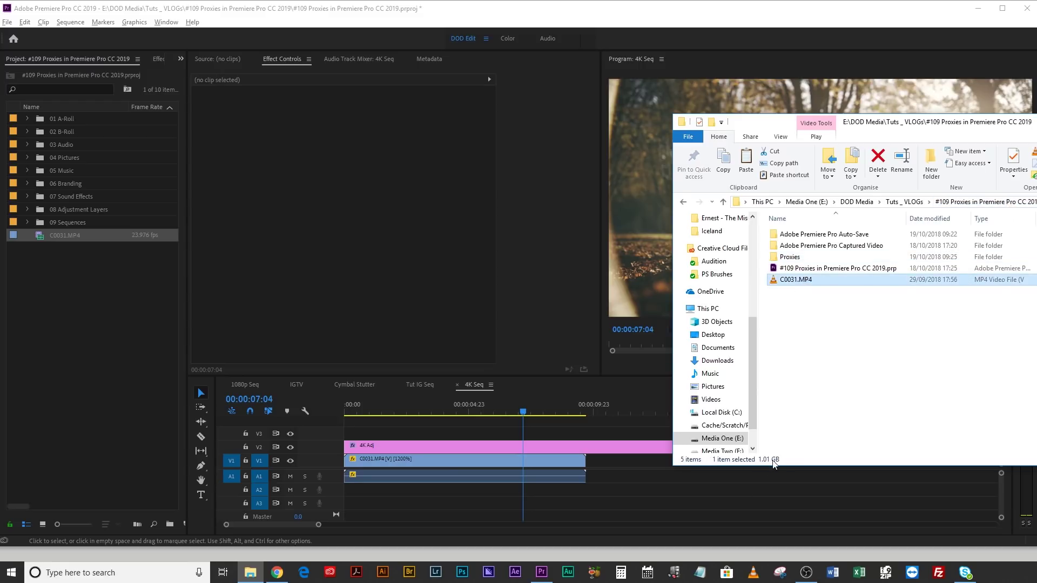